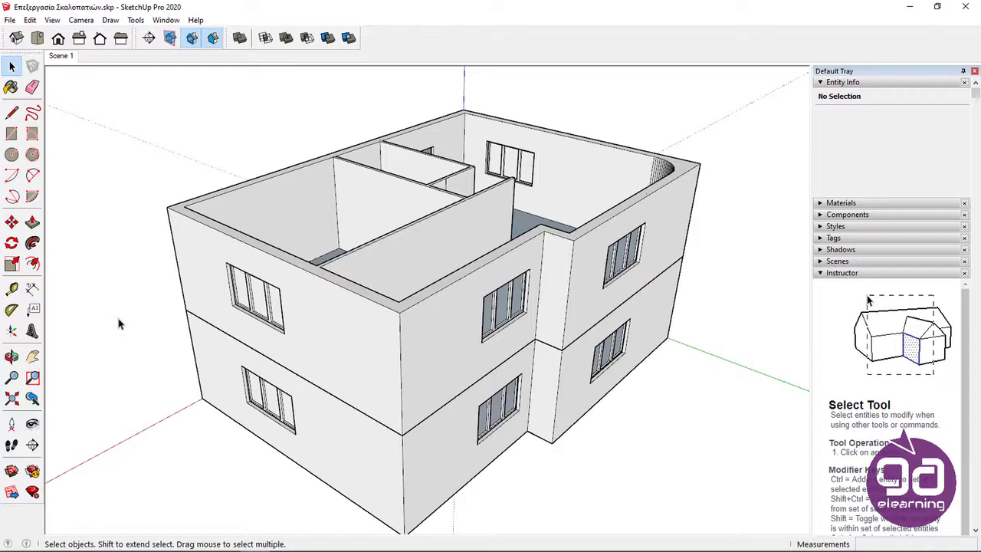
# Hide the house building group so only the staircase blocks stay visible
pyautogui.click(422, 364)
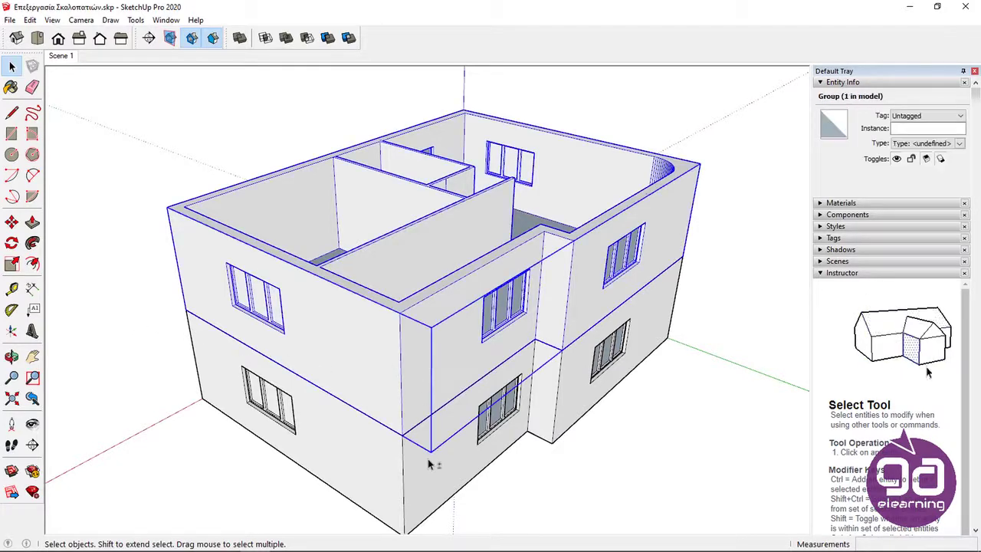
pyautogui.rightClick(425, 374)
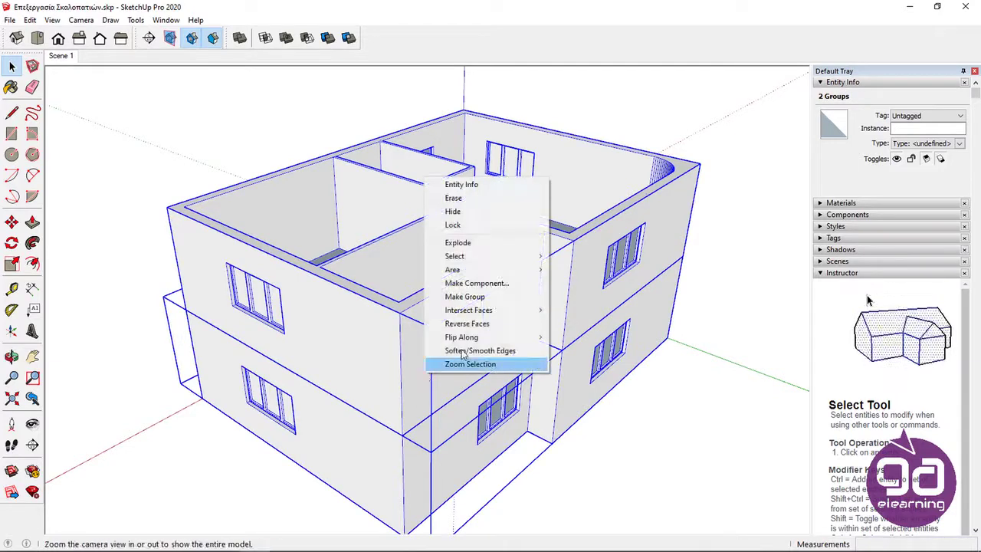
pyautogui.click(473, 221)
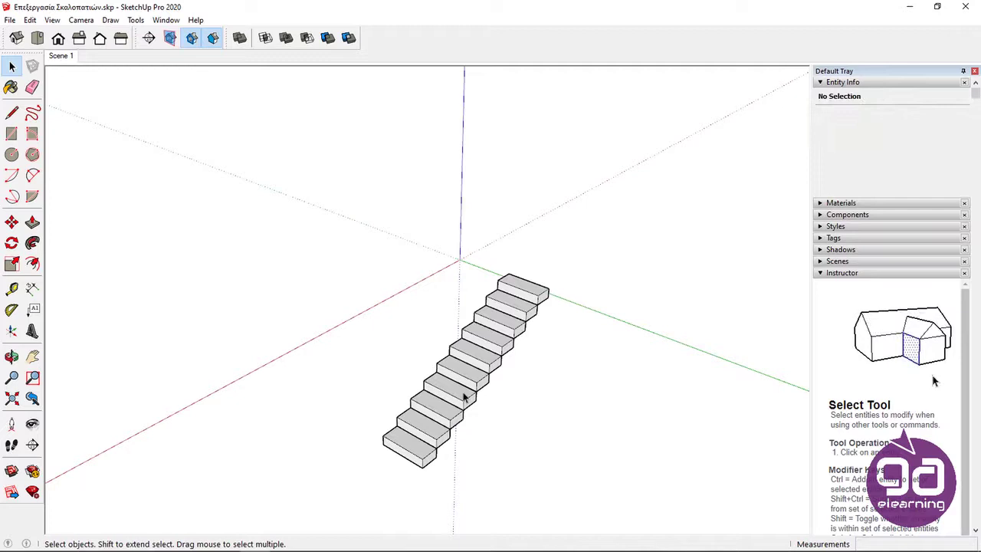
# Zoom in on the staircase and enter a single step group's editing context
pyautogui.scroll(2, 464, 397)
pyautogui.scroll(2, 468, 398)
pyautogui.moveTo(473, 398)
pyautogui.mouseDown(button='middle')
pyautogui.moveTo(449, 373)
pyautogui.moveTo(431, 324)
pyautogui.moveTo(416, 340)
pyautogui.mouseUp(button='middle')
pyautogui.scroll(1, 460, 345)
pyautogui.moveTo(506, 416)
pyautogui.mouseDown(button='middle')
pyautogui.moveTo(493, 391)
pyautogui.moveTo(499, 339)
pyautogui.mouseUp(button='middle')
pyautogui.scroll(1, 494, 318)
pyautogui.scroll(1, 495, 318)
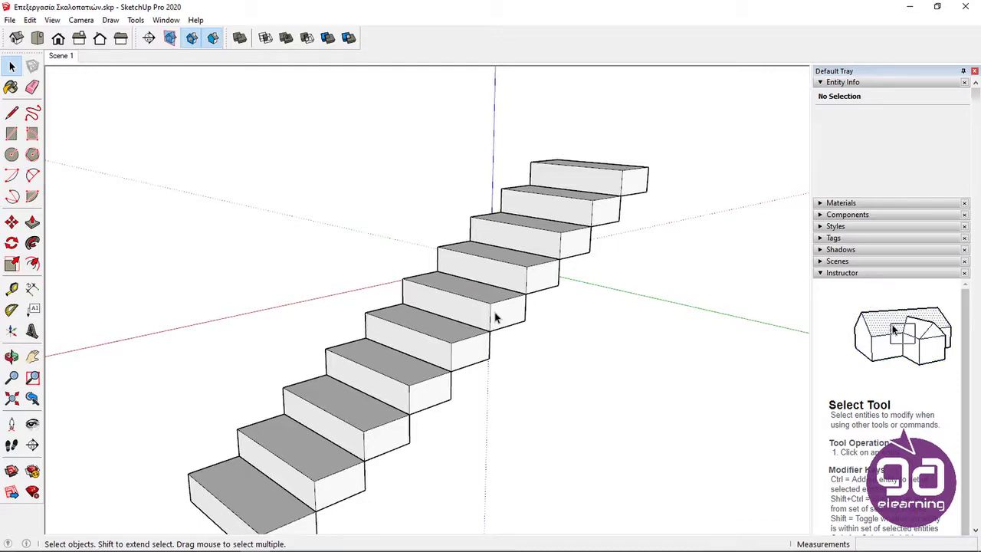
pyautogui.doubleClick(494, 319)
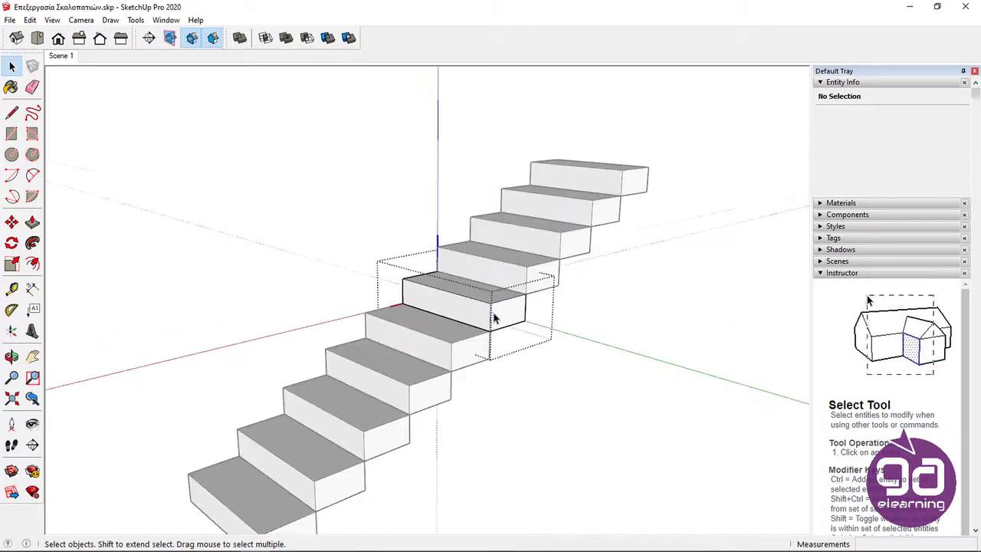
pyautogui.scroll(2, 495, 314)
pyautogui.scroll(1, 496, 313)
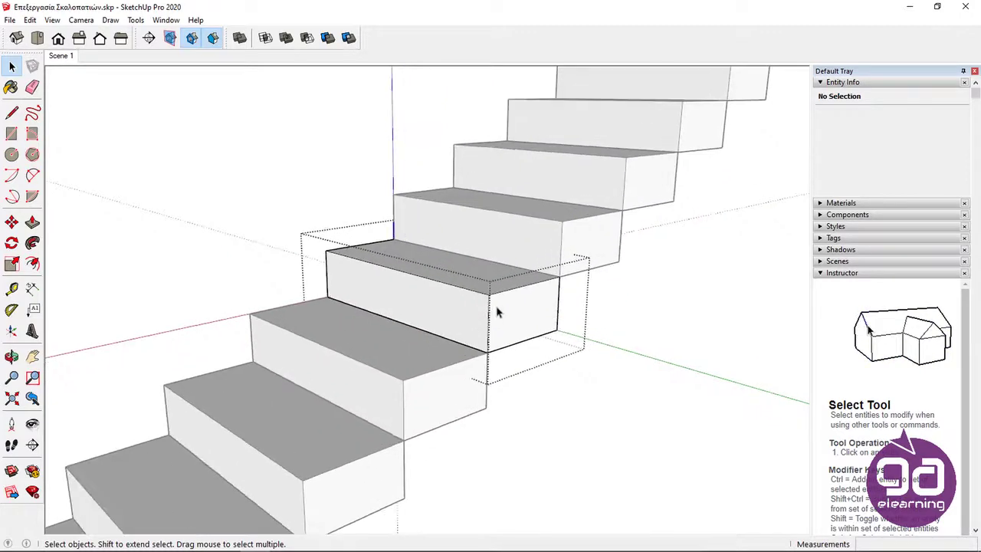
# Copy the step's top front edge 0,05 m down the blue axis as a new riser line
pyautogui.click(401, 272)
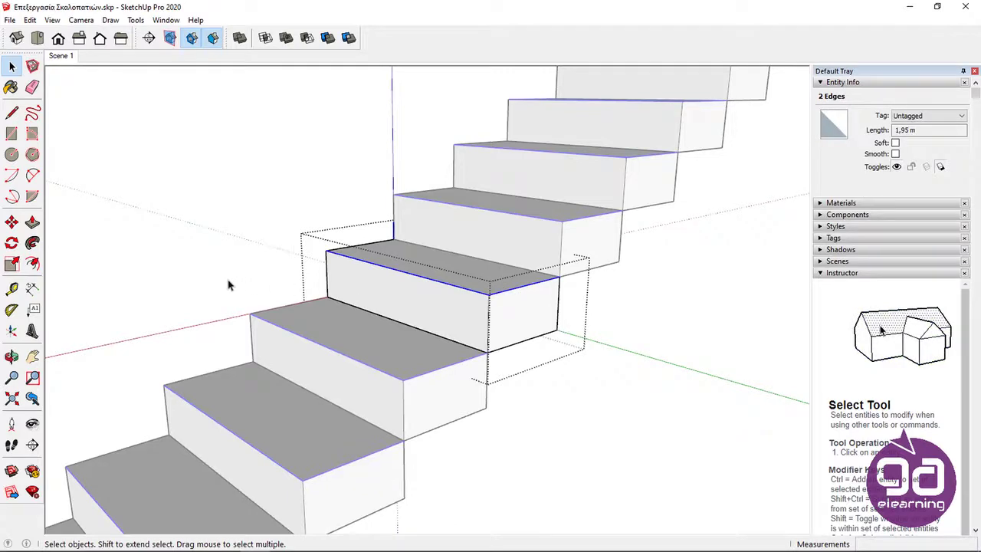
pyautogui.click(12, 222)
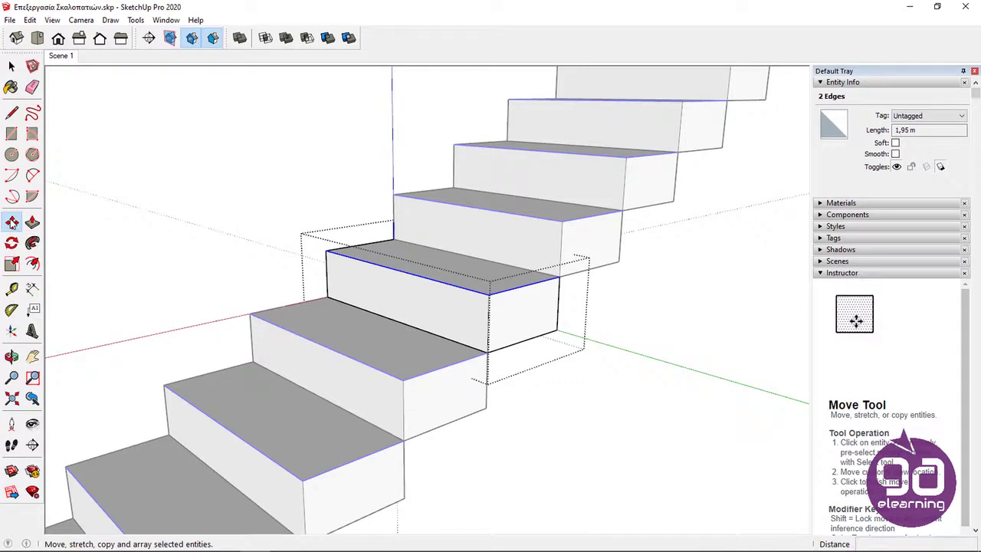
pyautogui.click(398, 274)
pyautogui.press('ctrl')
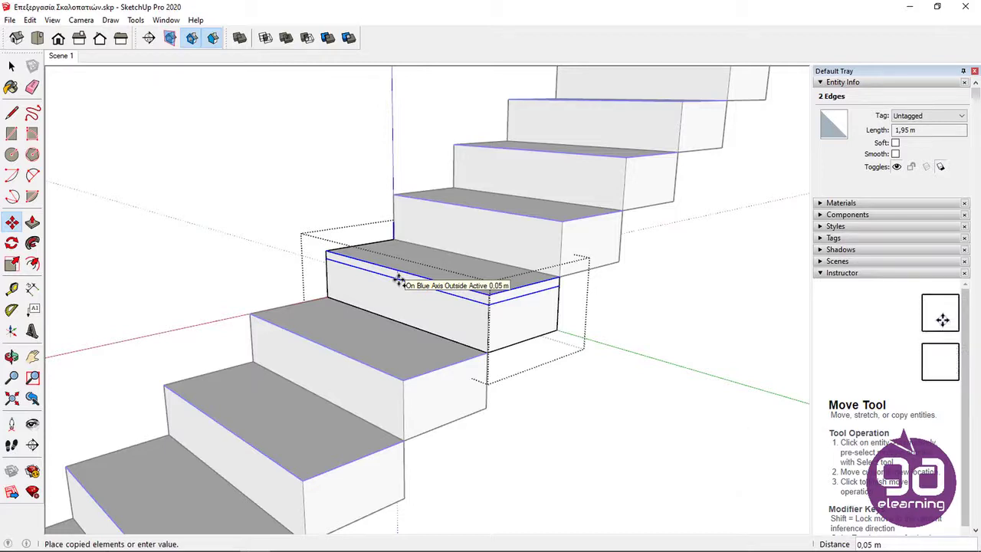
pyautogui.write('0,05')
pyautogui.press('Return')
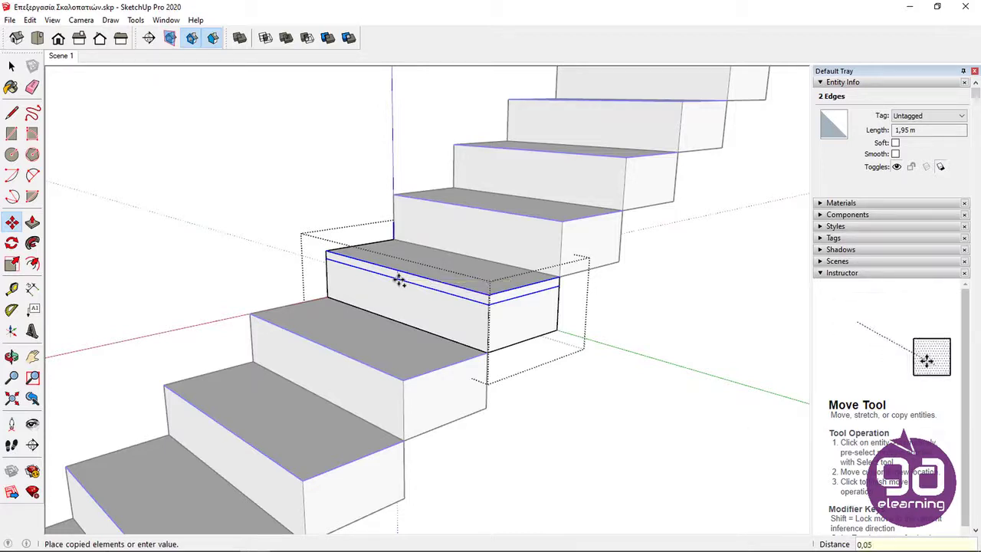
pyautogui.press('space')
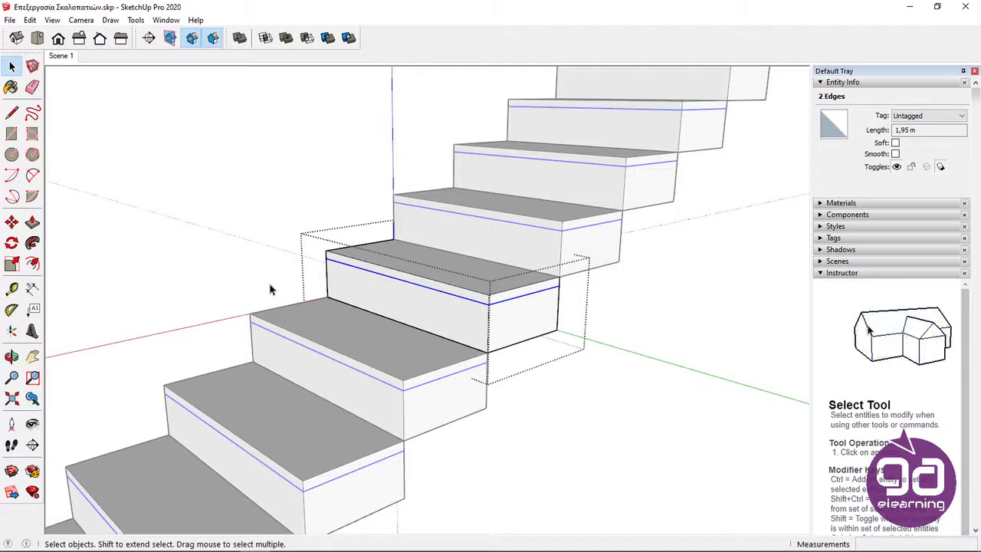
# Push the top riser strip outward by 02 to form the step nosing
pyautogui.click(32, 222)
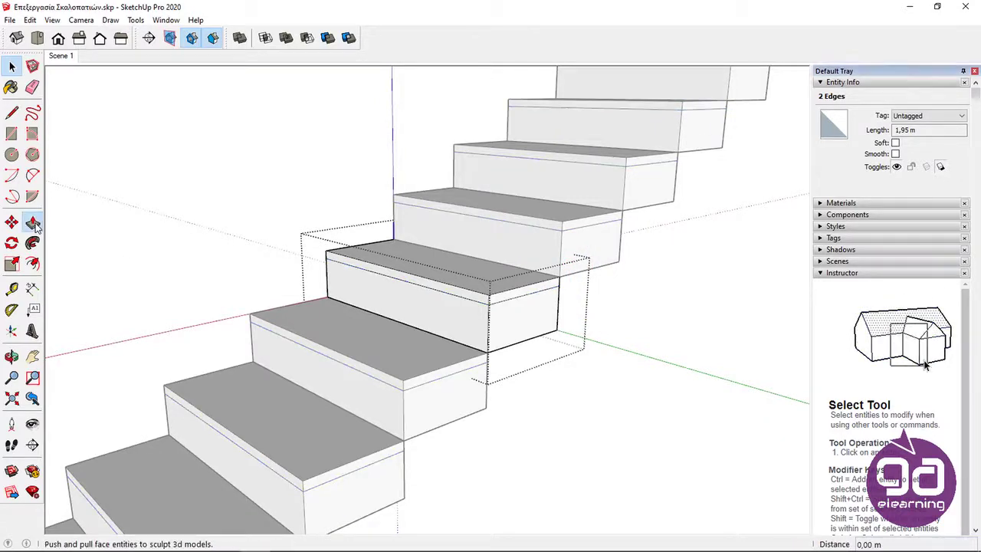
pyautogui.scroll(3, 471, 290)
pyautogui.click(471, 292)
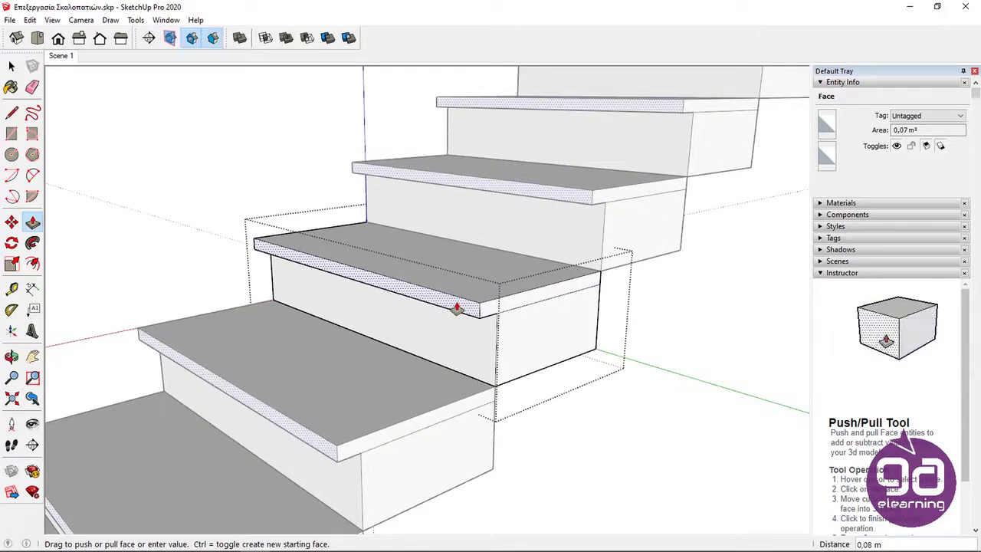
pyautogui.write('02')
pyautogui.press('Return')
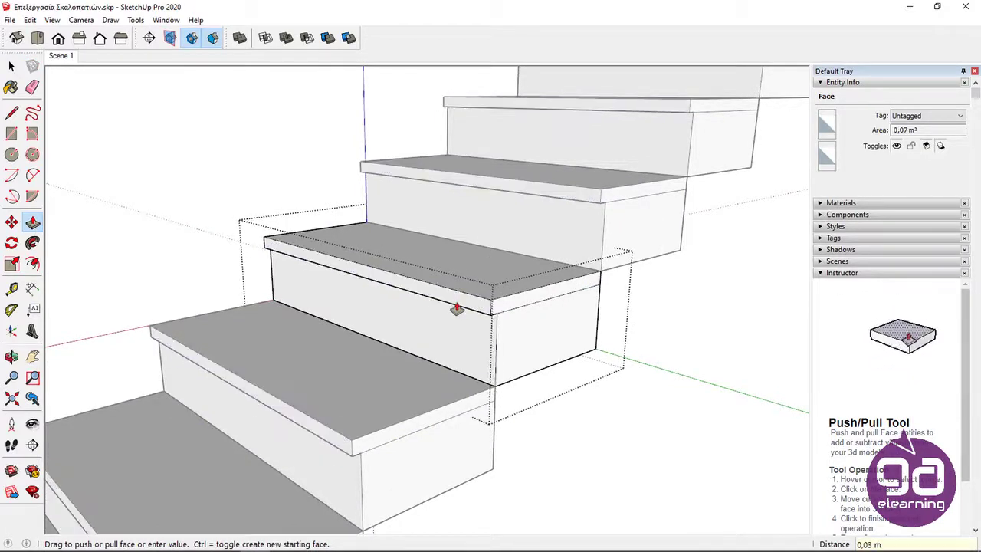
# Extend the nosing's end face by 0,03 m
pyautogui.click(503, 310)
pyautogui.write('0,03')
pyautogui.press('Return')
pyautogui.moveTo(600, 357)
pyautogui.mouseDown(button='middle')
pyautogui.moveTo(433, 315)
pyautogui.moveTo(345, 306)
pyautogui.moveTo(266, 277)
pyautogui.mouseUp(button='middle')
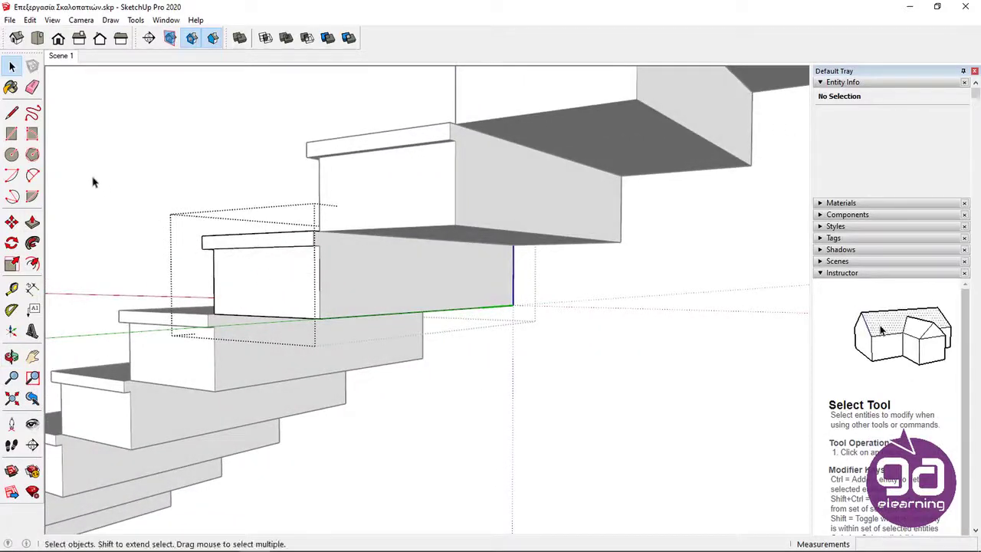
# Draw a line from the nosing corner to the step's top edge to split the face
pyautogui.click(11, 113)
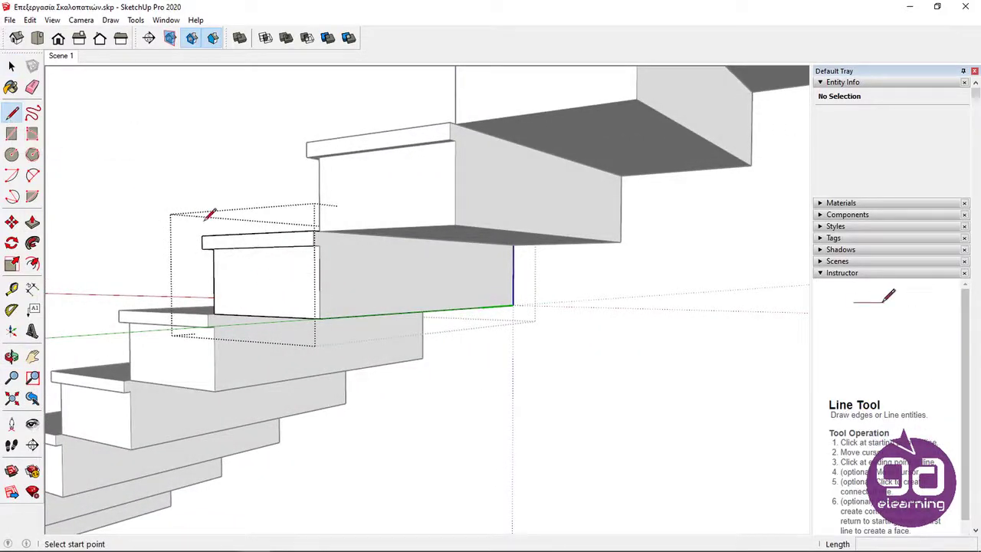
pyautogui.scroll(2, 335, 261)
pyautogui.click(313, 240)
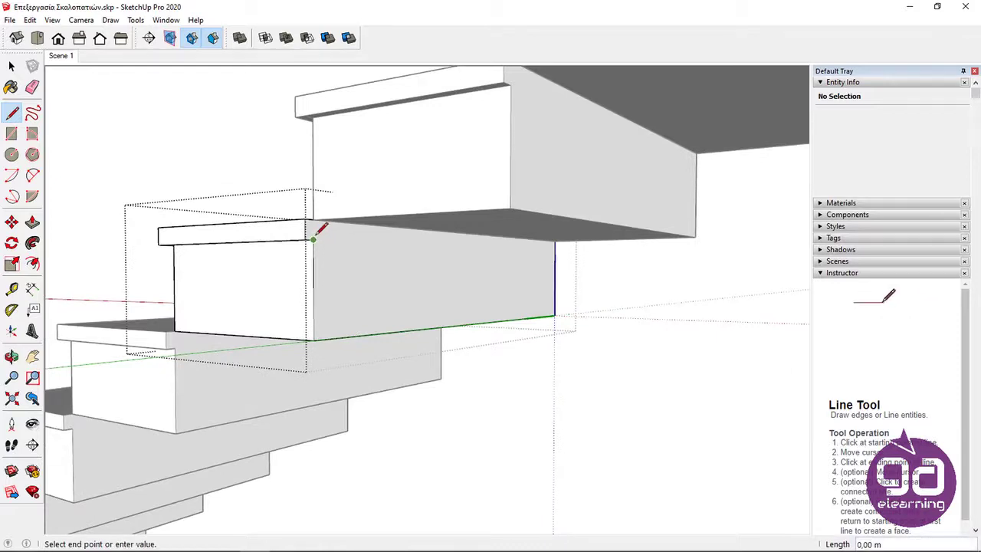
pyautogui.click(314, 221)
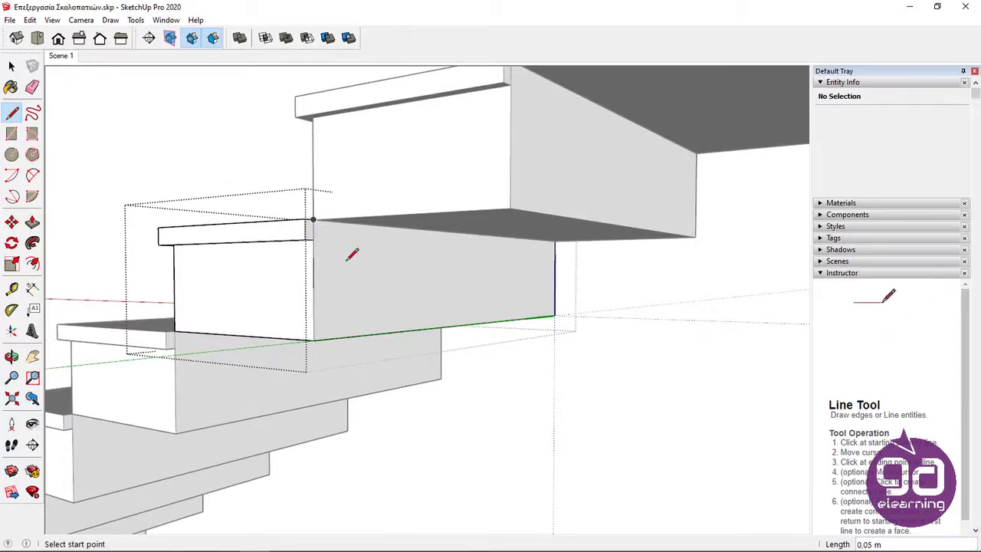
pyautogui.scroll(-2, 468, 325)
pyautogui.moveTo(454, 306); pyautogui.dragTo(429, 310, button='middle')
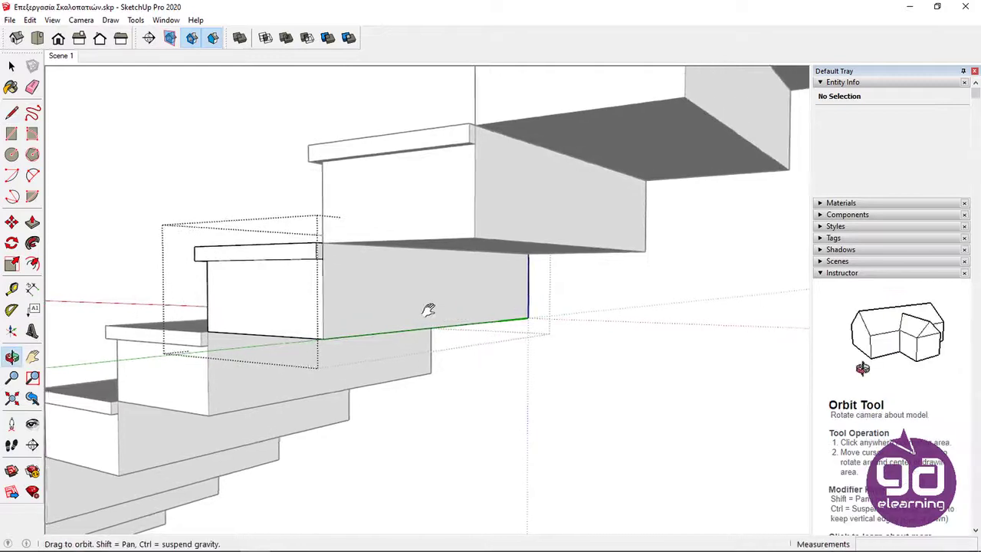
pyautogui.press('space')
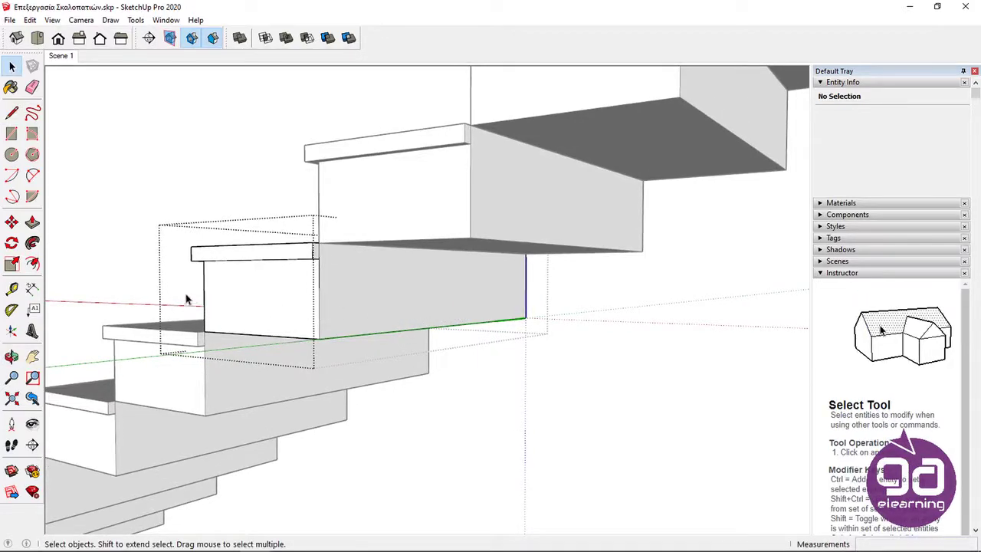
# Push the step face 0.55 m back to the step above and erase the leftover seam edge
pyautogui.click(32, 222)
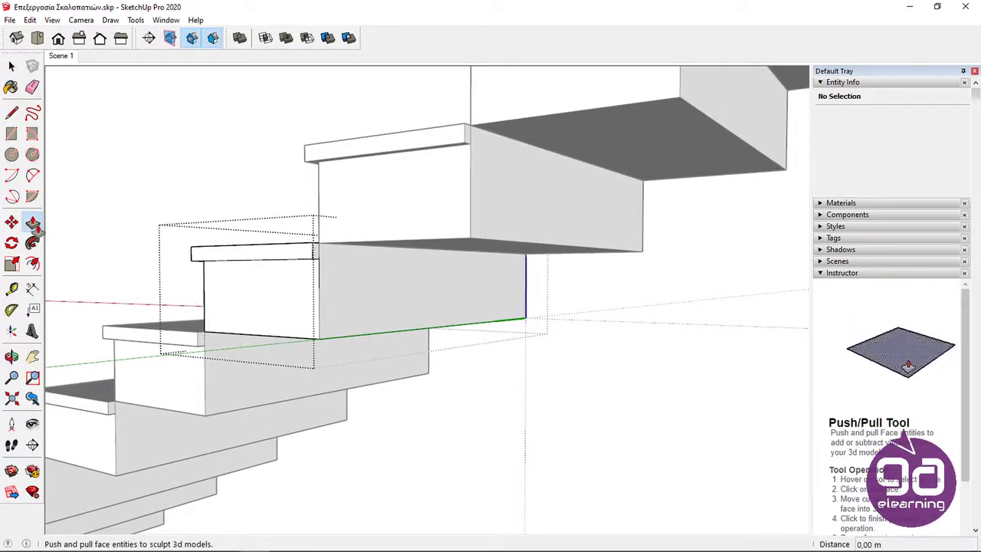
pyautogui.click(386, 292)
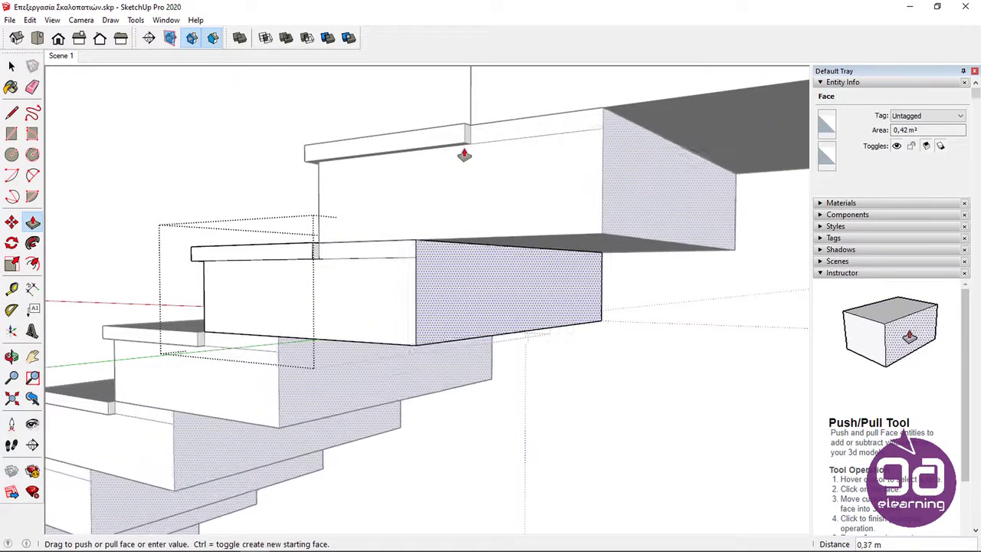
pyautogui.click(464, 145)
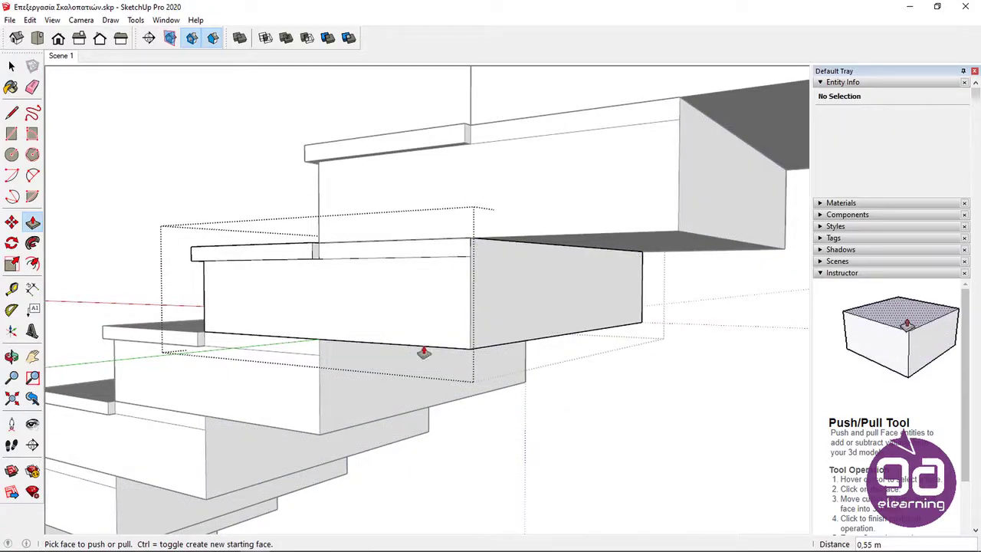
pyautogui.click(33, 86)
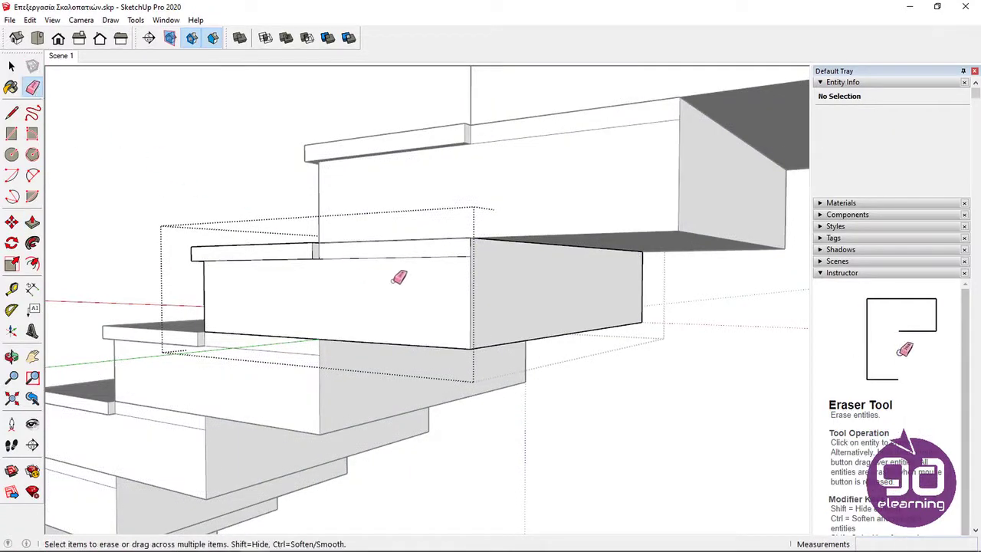
pyautogui.click(406, 255)
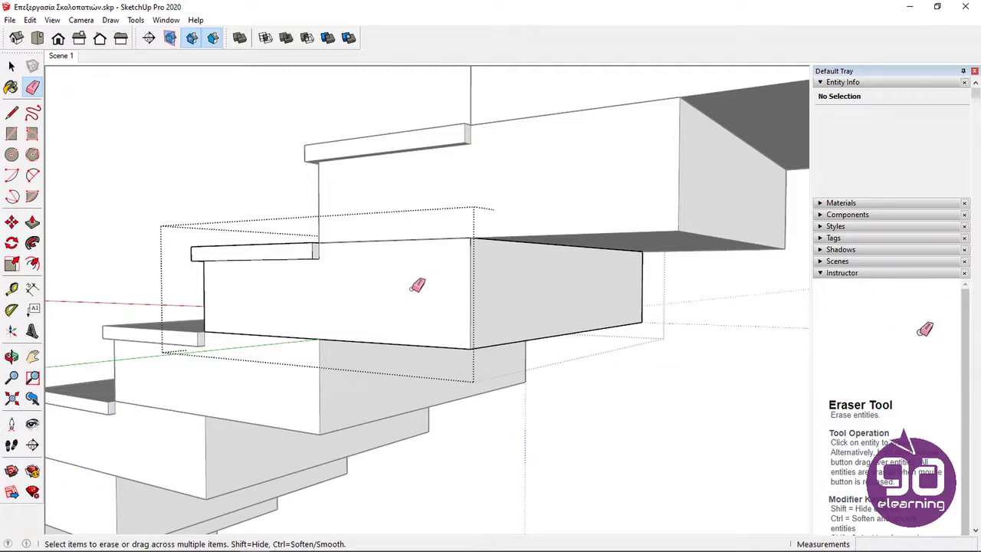
pyautogui.press('space')
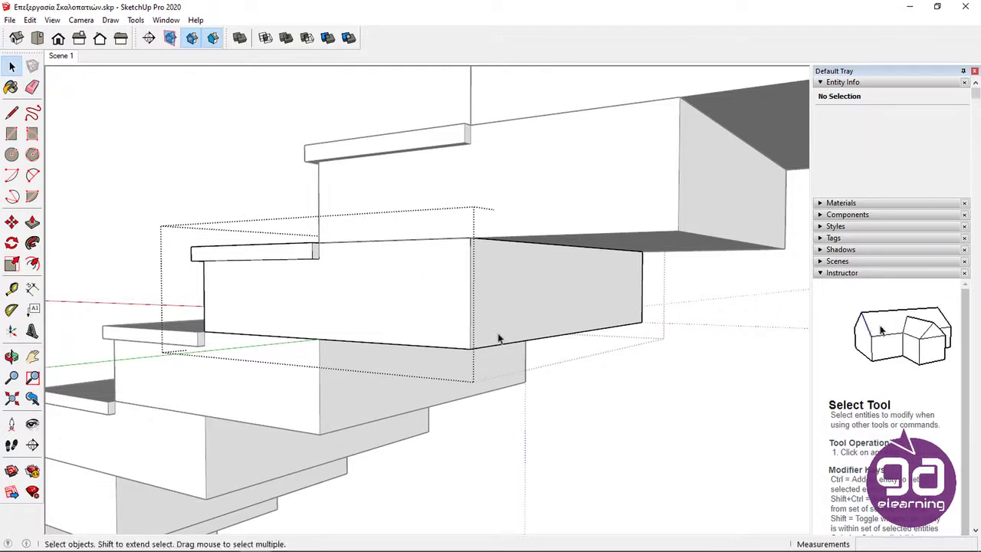
# Move the step's 1.40 m bottom back edge 0.55 m to form a sloped underside
pyautogui.click(467, 344)
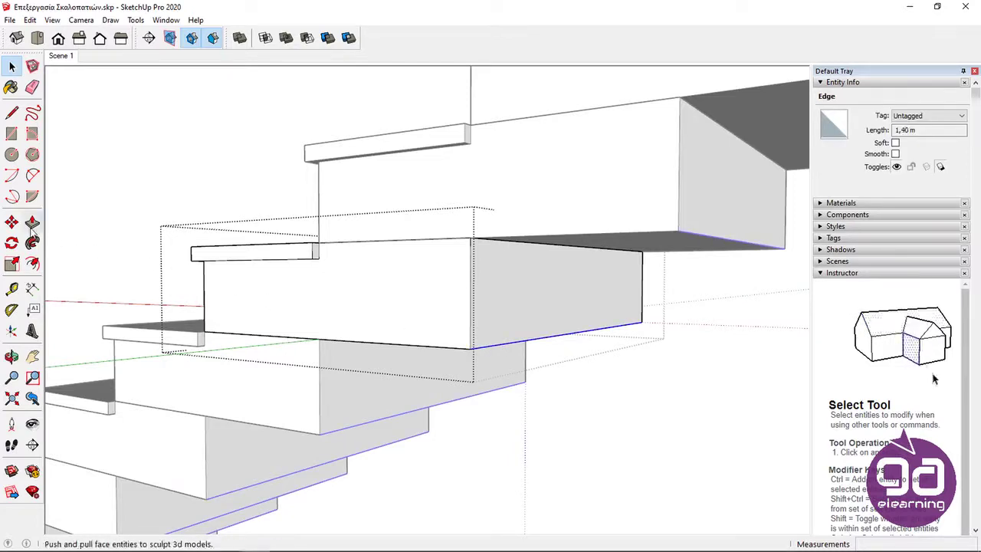
pyautogui.click(12, 223)
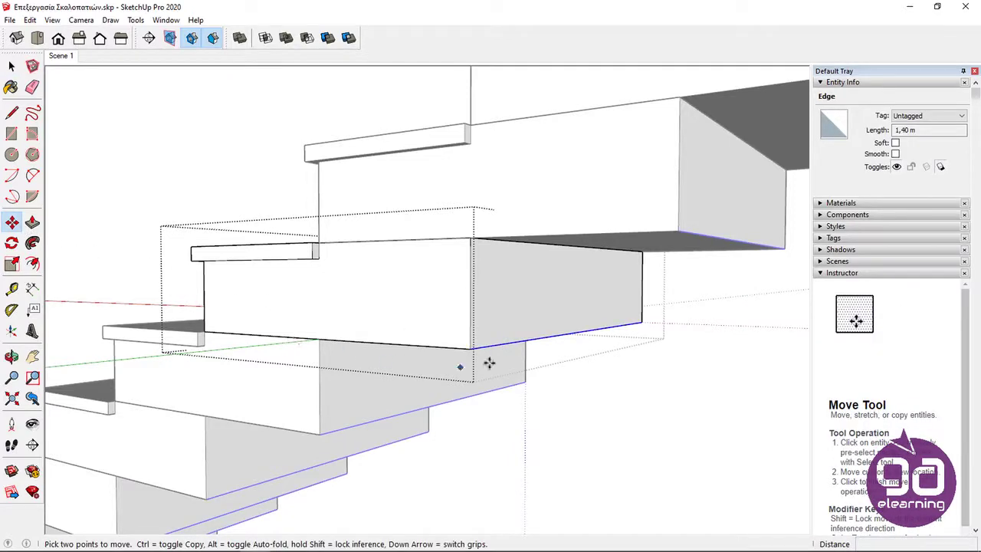
pyautogui.click(526, 341)
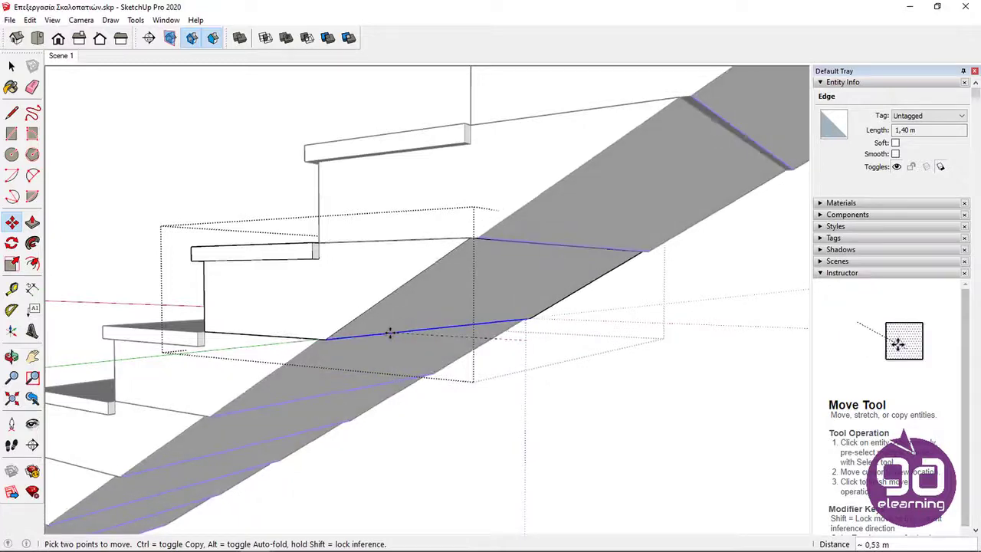
pyautogui.click(386, 334)
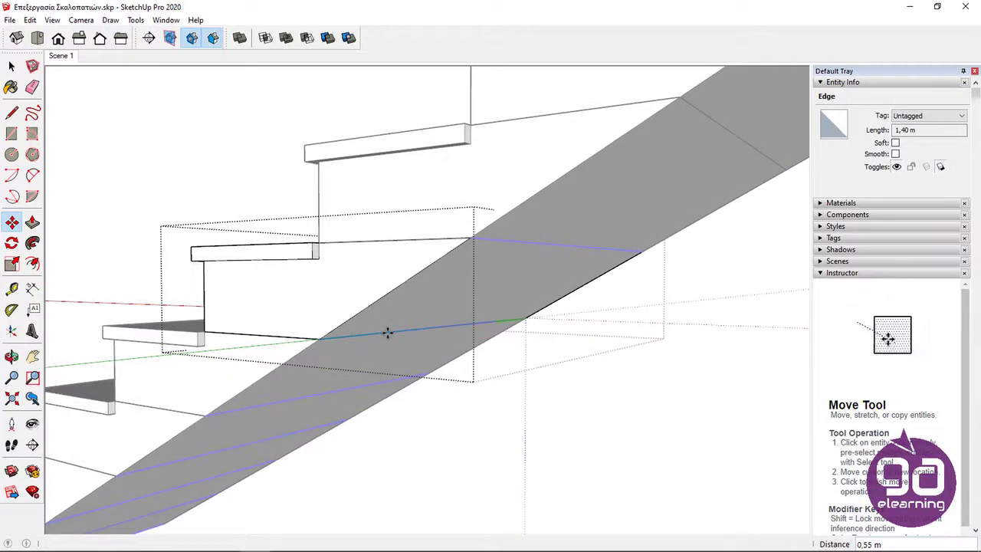
pyautogui.press('space')
pyautogui.scroll(-1, 309, 383)
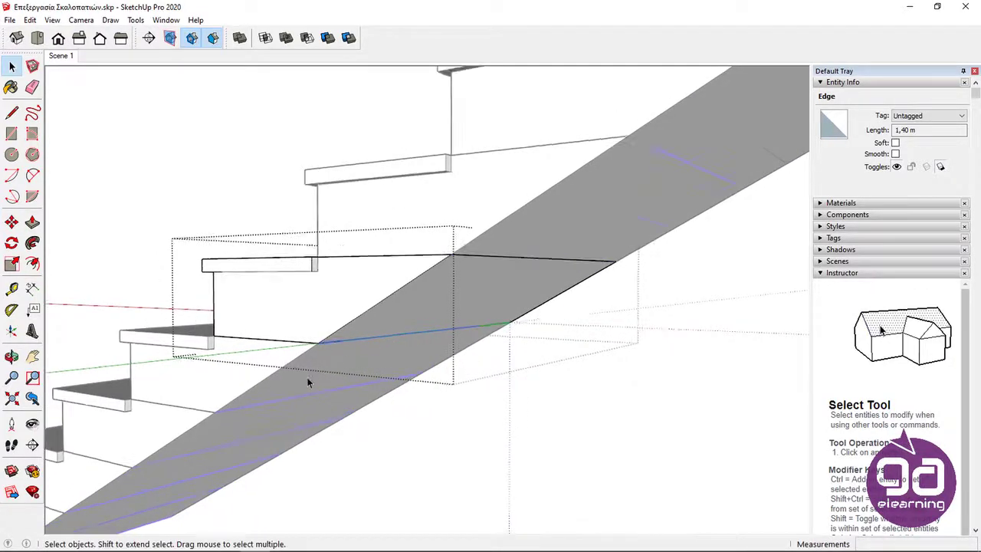
pyautogui.scroll(-1, 308, 382)
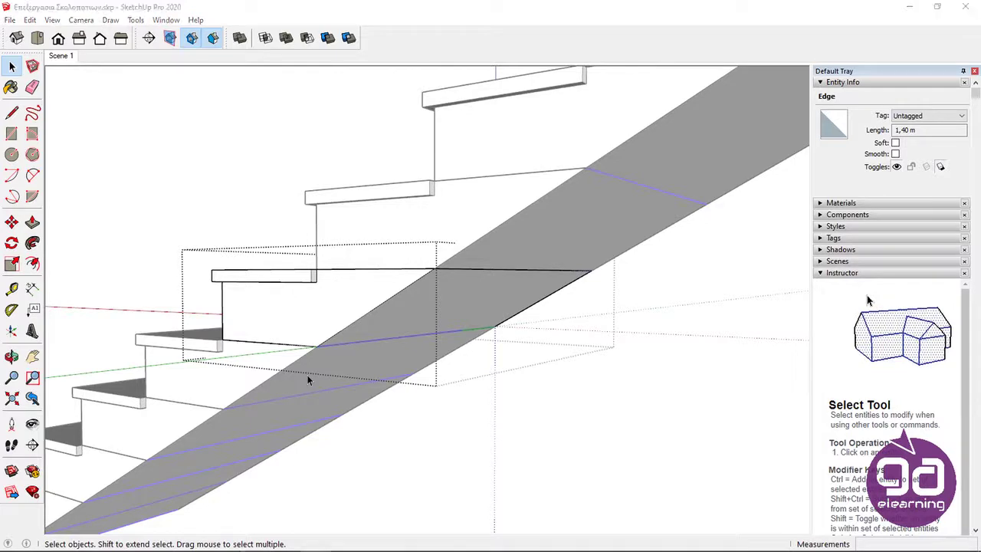
# Push the step's end face out 0,15 m so the tread overhangs the soffit
pyautogui.click(32, 221)
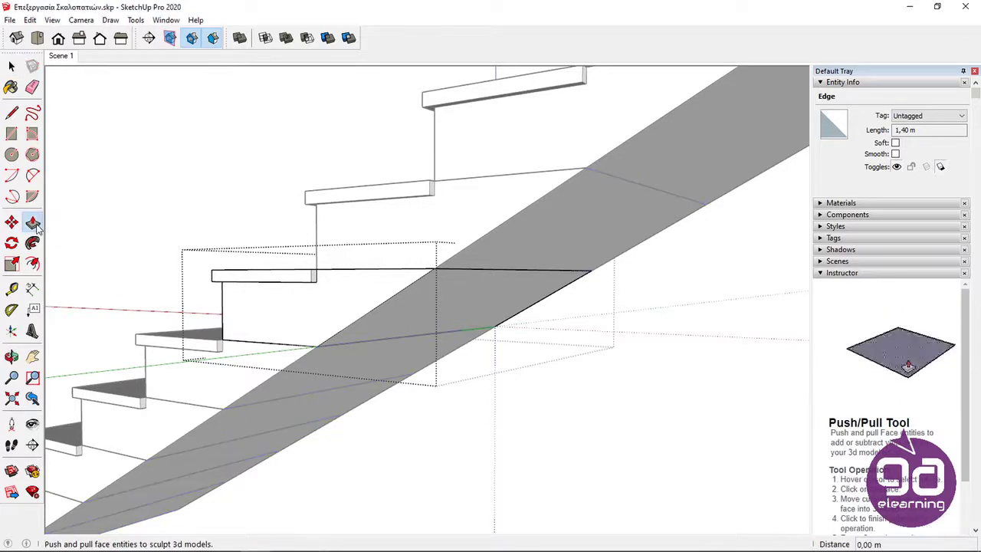
pyautogui.scroll(3, 316, 286)
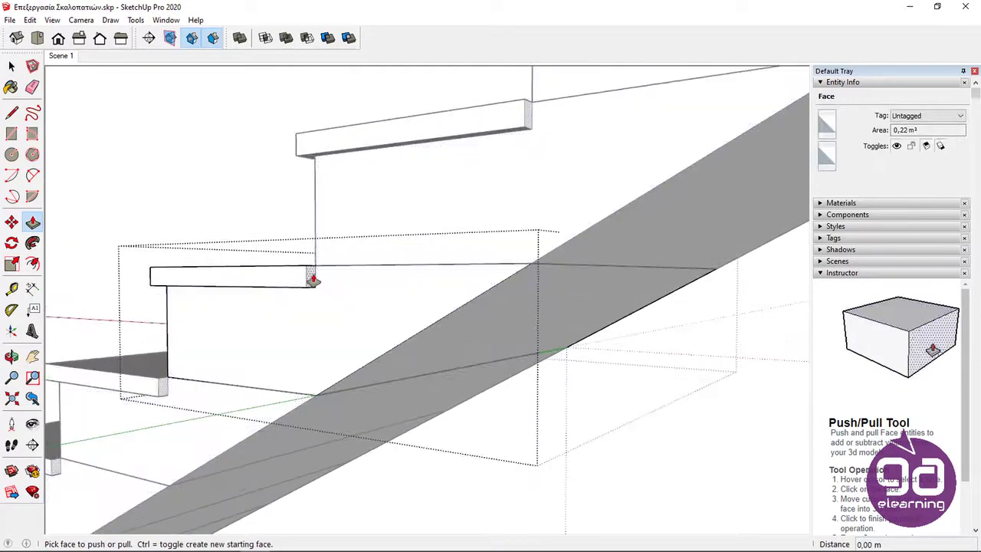
pyautogui.click(319, 282)
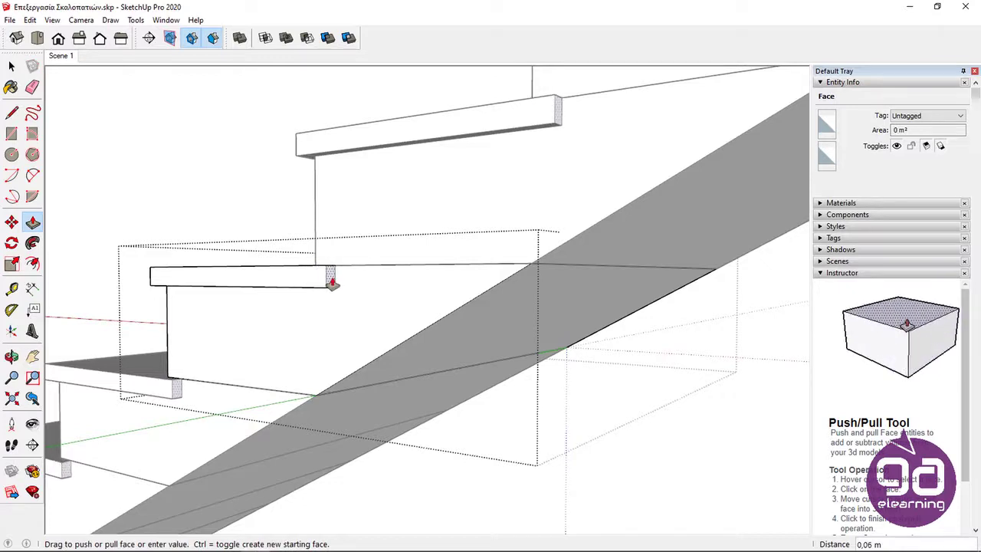
pyautogui.write('0,15')
pyautogui.press('Return')
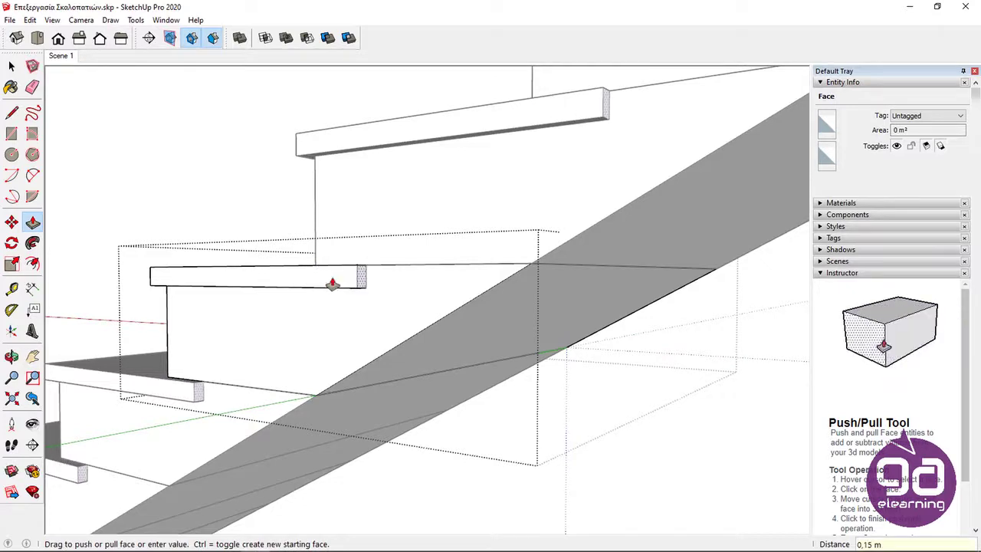
pyautogui.press('space')
pyautogui.scroll(-1, 332, 284)
pyautogui.scroll(-2, 332, 283)
# Zoom out to frame the whole staircase and close the step component's editing context
pyautogui.moveTo(204, 223)
pyautogui.mouseDown(button='middle')
pyautogui.moveTo(247, 252)
pyautogui.moveTo(362, 274)
pyautogui.moveTo(565, 280)
pyautogui.moveTo(636, 300)
pyautogui.moveTo(666, 263)
pyautogui.moveTo(658, 241)
pyautogui.mouseUp(button='middle')
pyautogui.scroll(-2, 667, 265)
pyautogui.scroll(-2, 671, 263)
pyautogui.scroll(-1, 658, 241)
pyautogui.scroll(-1, 660, 244)
pyautogui.scroll(-1, 661, 244)
pyautogui.scroll(-1, 661, 241)
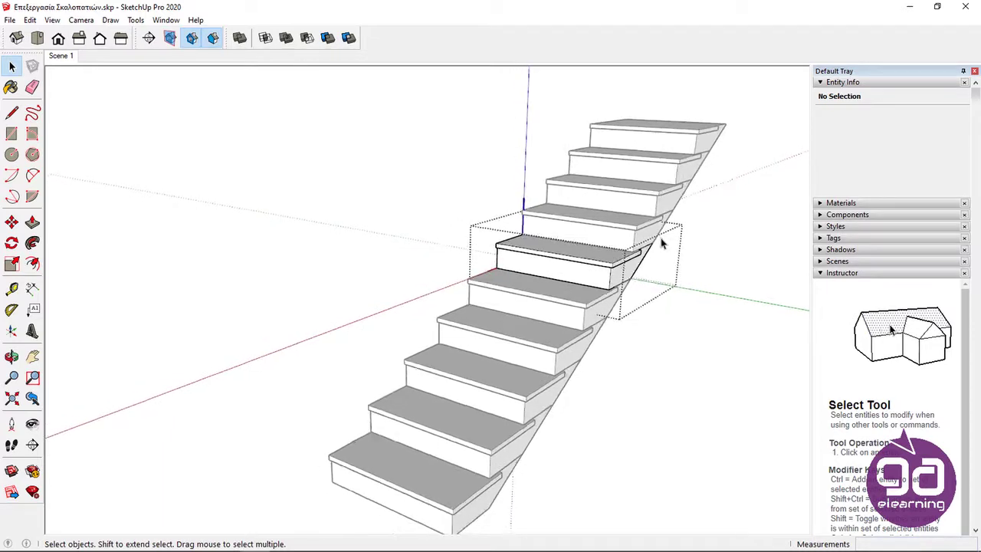
pyautogui.scroll(-1, 629, 254)
pyautogui.moveTo(626, 261); pyautogui.dragTo(608, 259, button='middle')
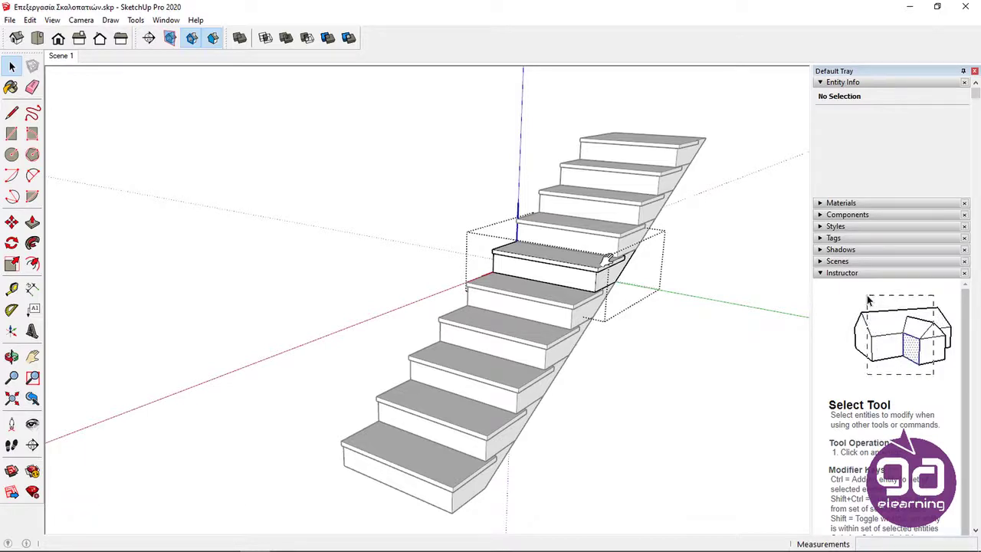
pyautogui.click(648, 370)
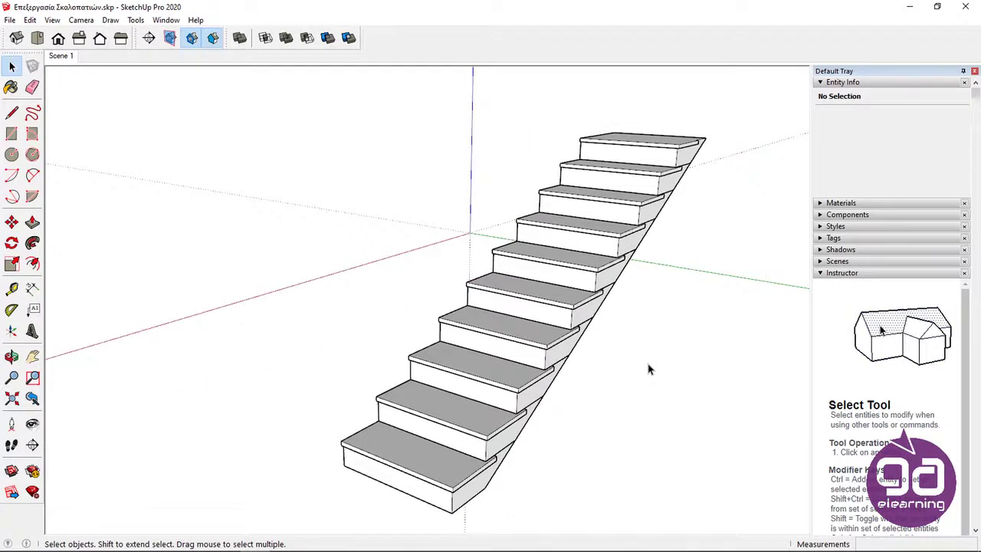
# Unhide all the house groups and orbit to a top-down view of the stairwell
pyautogui.click(30, 20)
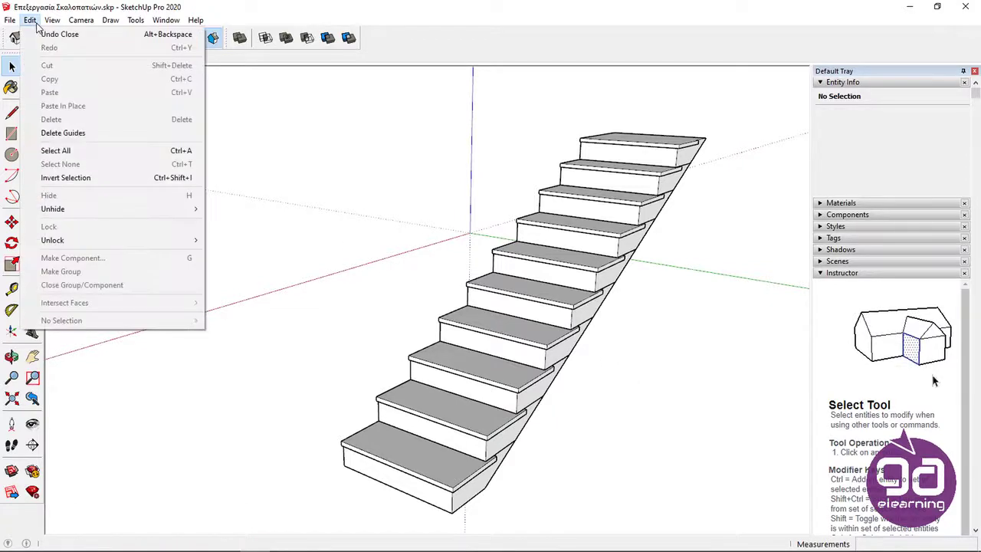
pyautogui.moveTo(115, 209)
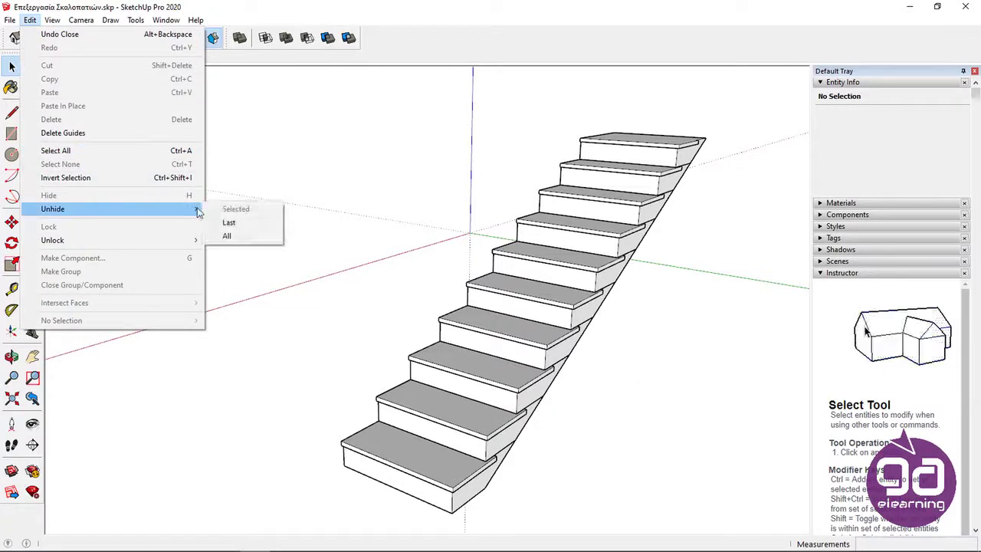
pyautogui.click(239, 240)
pyautogui.moveTo(241, 237)
pyautogui.mouseDown(button='middle')
pyautogui.moveTo(373, 245)
pyautogui.moveTo(416, 175)
pyautogui.moveTo(408, 148)
pyautogui.moveTo(441, 236)
pyautogui.moveTo(484, 283)
pyautogui.moveTo(522, 249)
pyautogui.mouseUp(button='middle')
pyautogui.scroll(4, 505, 106)
pyautogui.moveTo(501, 109)
pyautogui.mouseDown(button='middle')
pyautogui.moveTo(503, 212)
pyautogui.moveTo(519, 202)
pyautogui.mouseUp(button='middle')
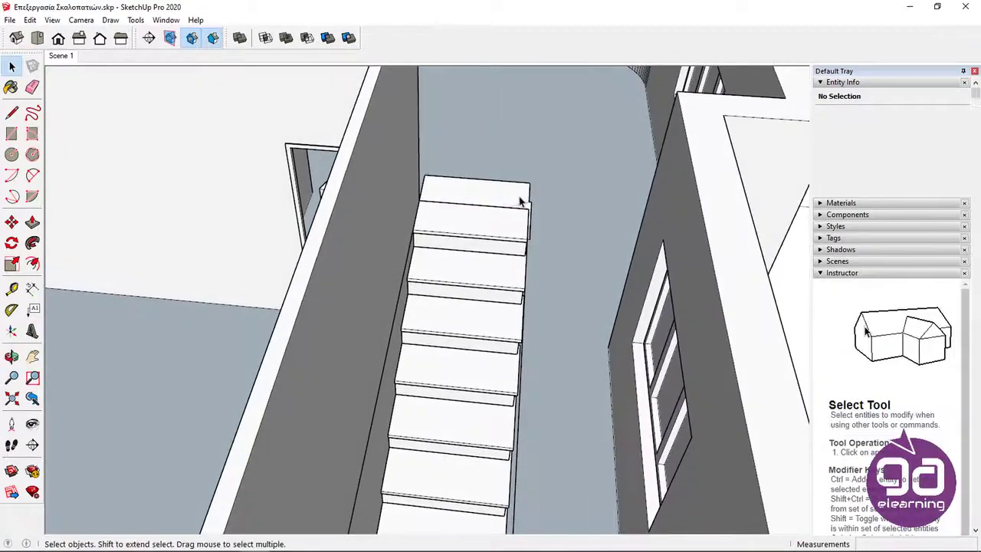
pyautogui.scroll(2, 519, 202)
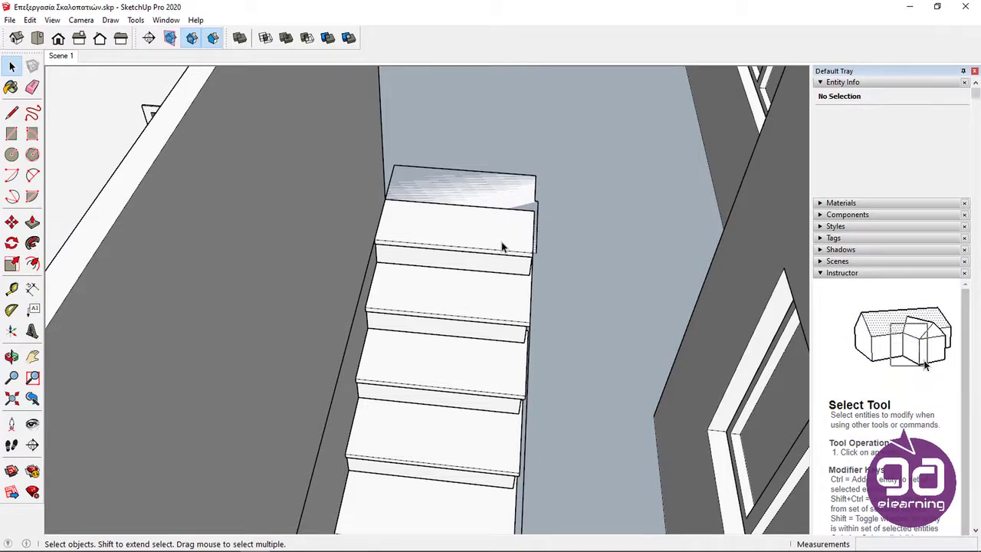
# Delete the top step and draw a 1,40 m × 0,30 m landing face from wall corner to step corner
pyautogui.click(502, 247)
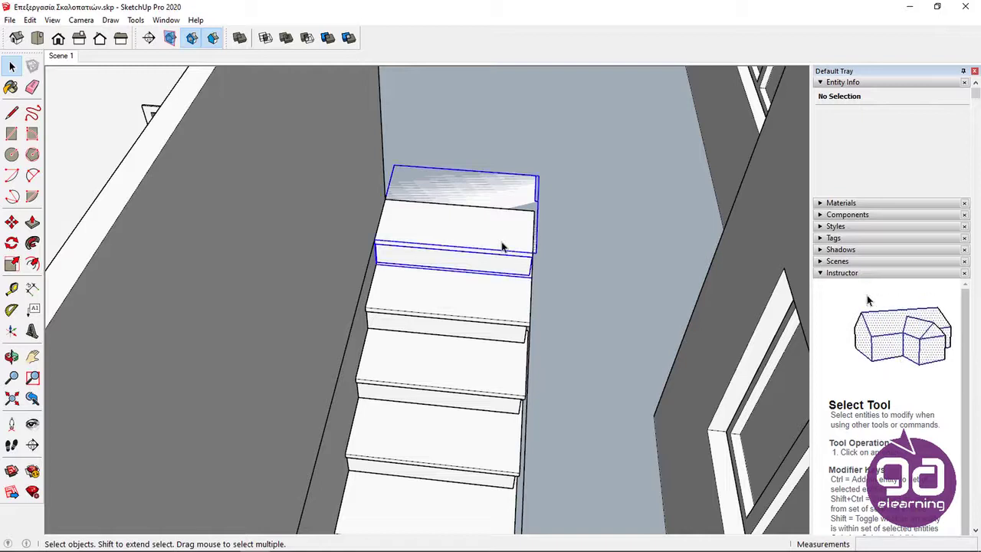
pyautogui.press('Delete')
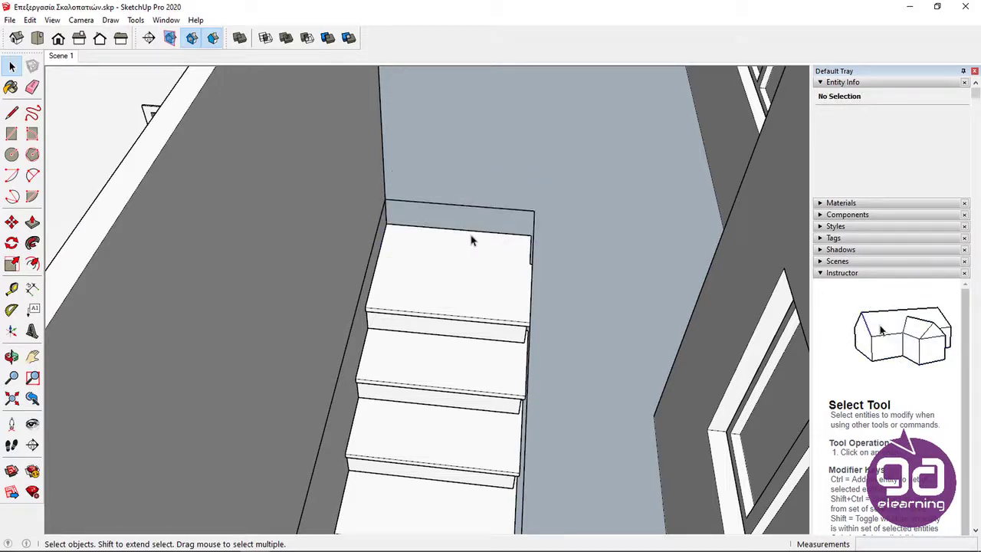
pyautogui.click(13, 134)
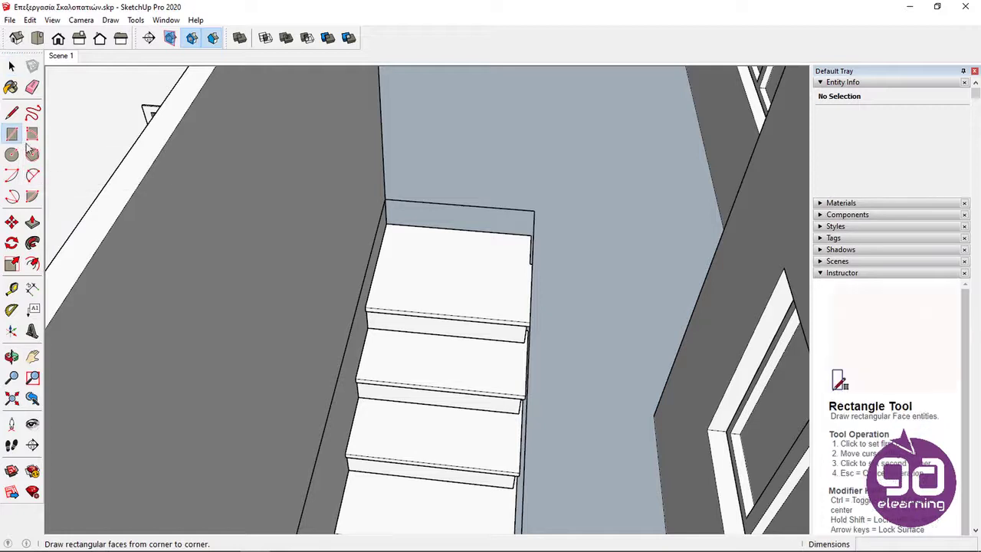
pyautogui.click(385, 199)
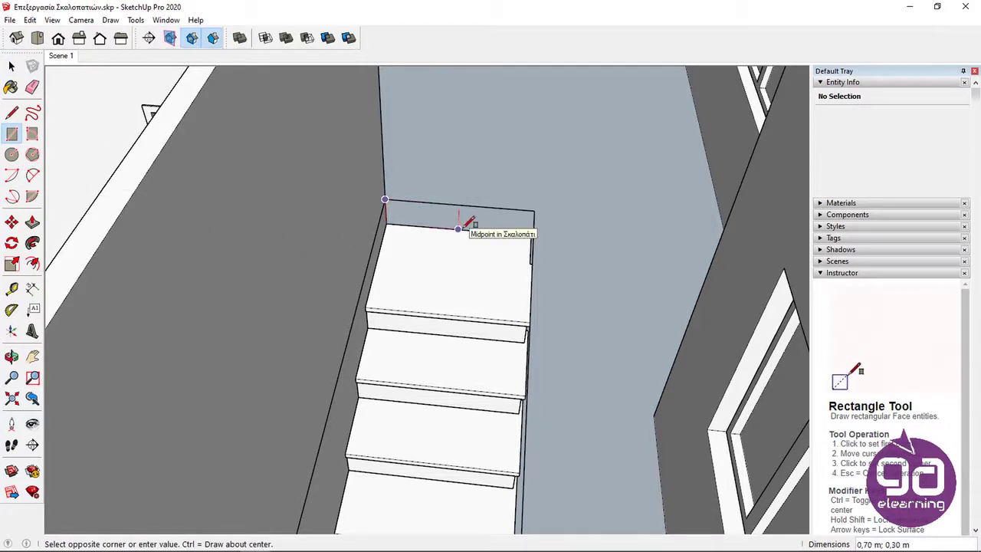
pyautogui.moveTo(464, 224); pyautogui.dragTo(499, 224, button='middle')
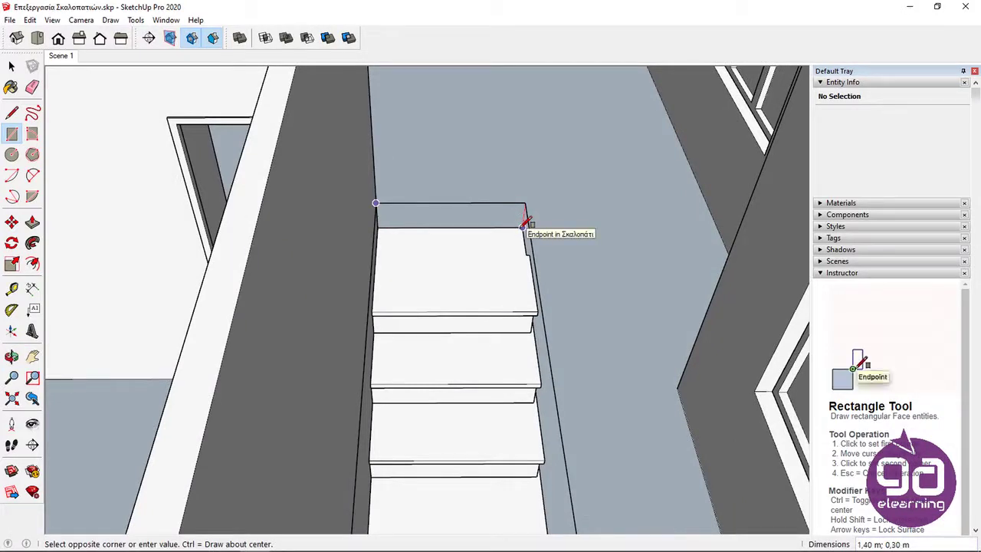
pyautogui.click(525, 227)
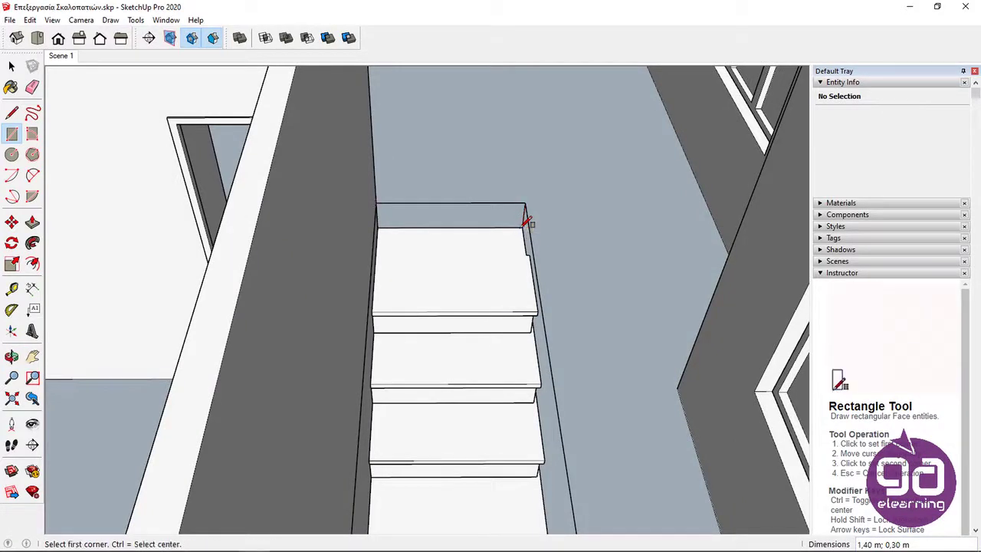
pyautogui.moveTo(526, 222); pyautogui.dragTo(430, 220, button='middle')
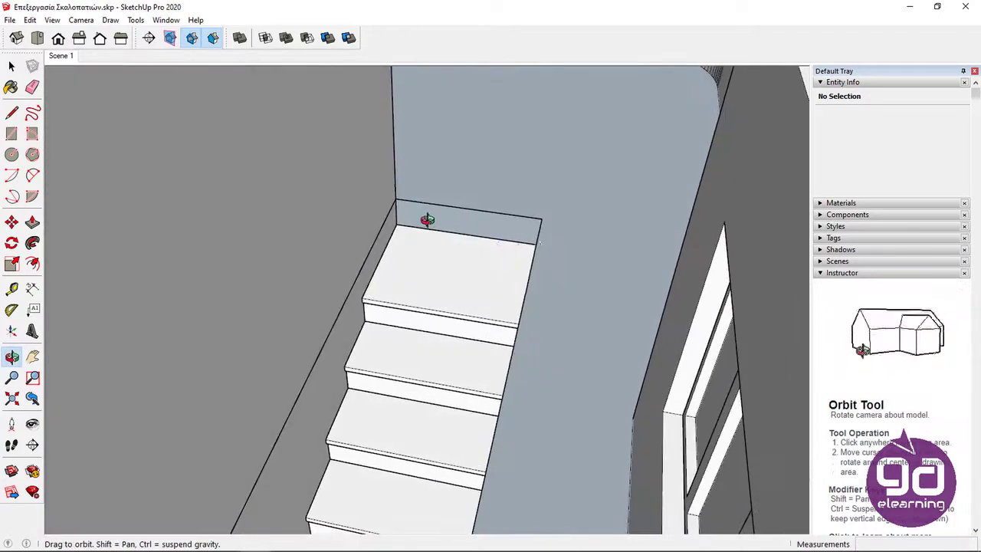
# Push/Pull the top landing face up 0,55 m into a solid block
pyautogui.click(33, 223)
pyautogui.click(425, 235)
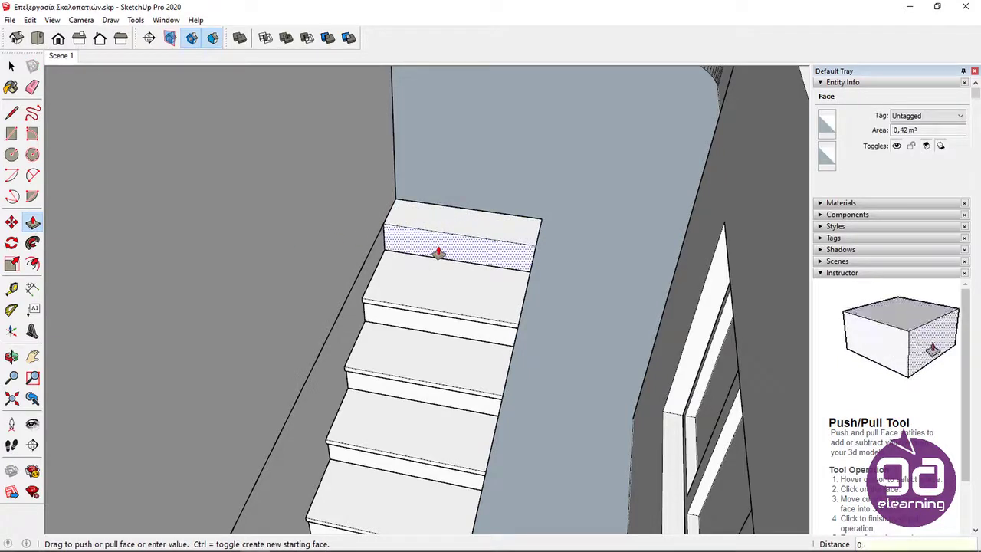
pyautogui.write('0,55')
pyautogui.press('Return')
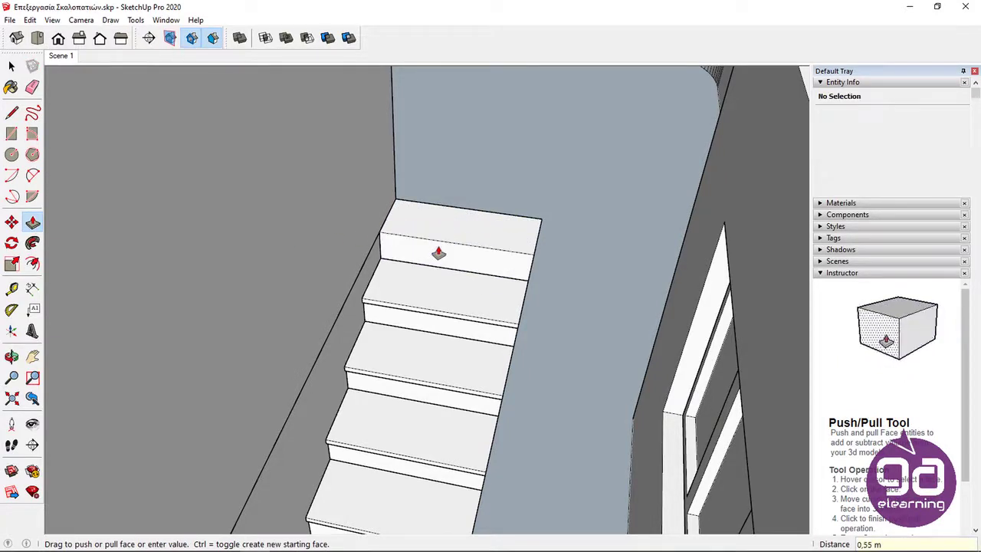
pyautogui.press('space')
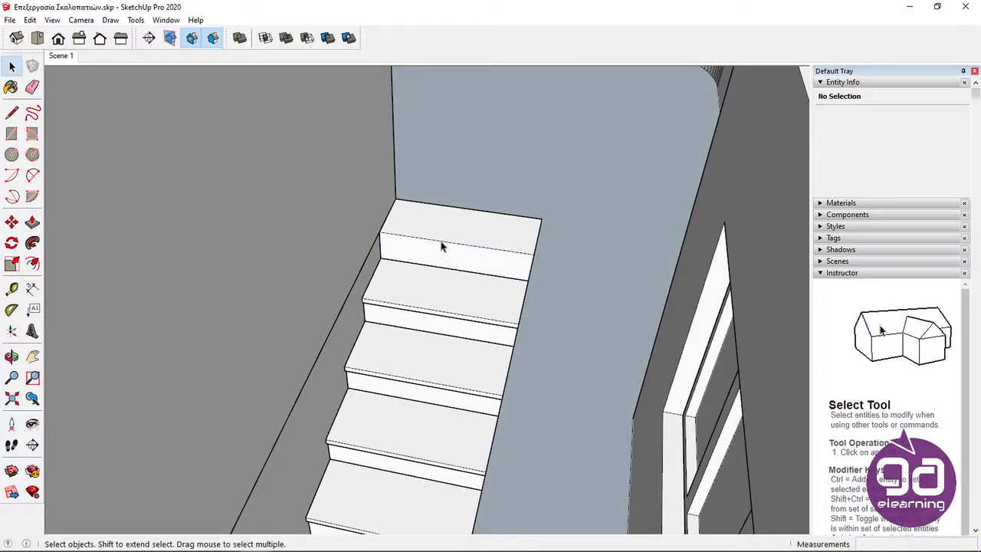
# Copy the landing's front top edge 0,05 m down to outline a nosing strip
pyautogui.click(441, 245)
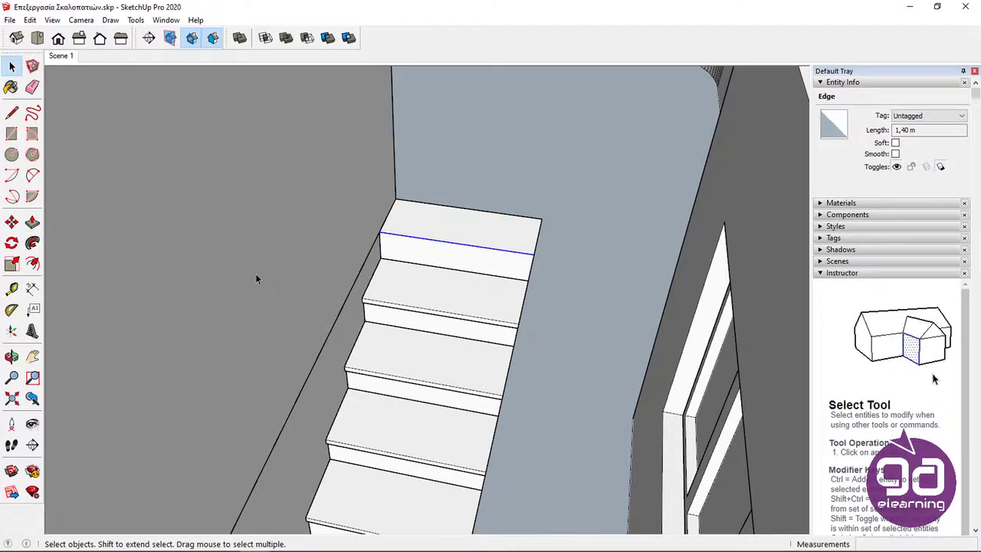
pyautogui.click(12, 222)
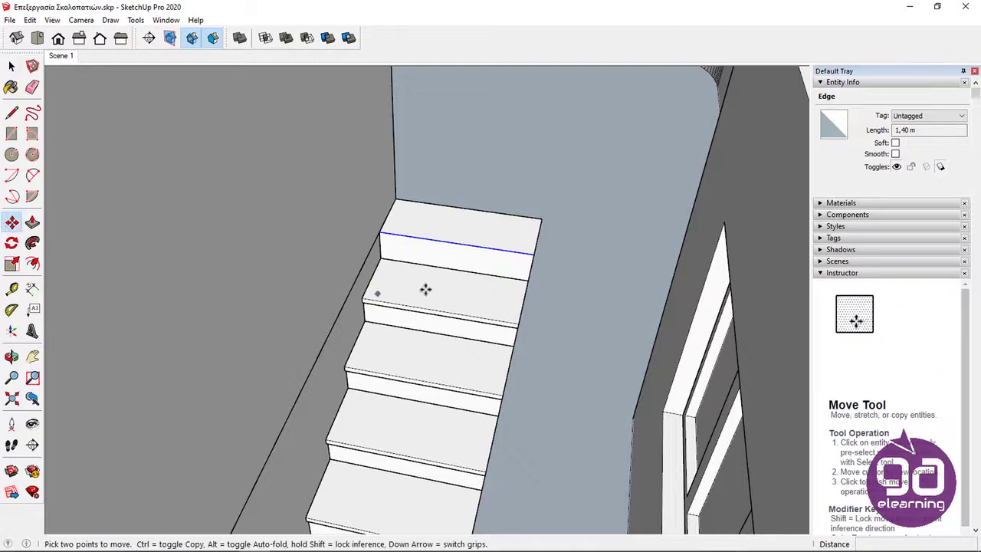
pyautogui.click(477, 249)
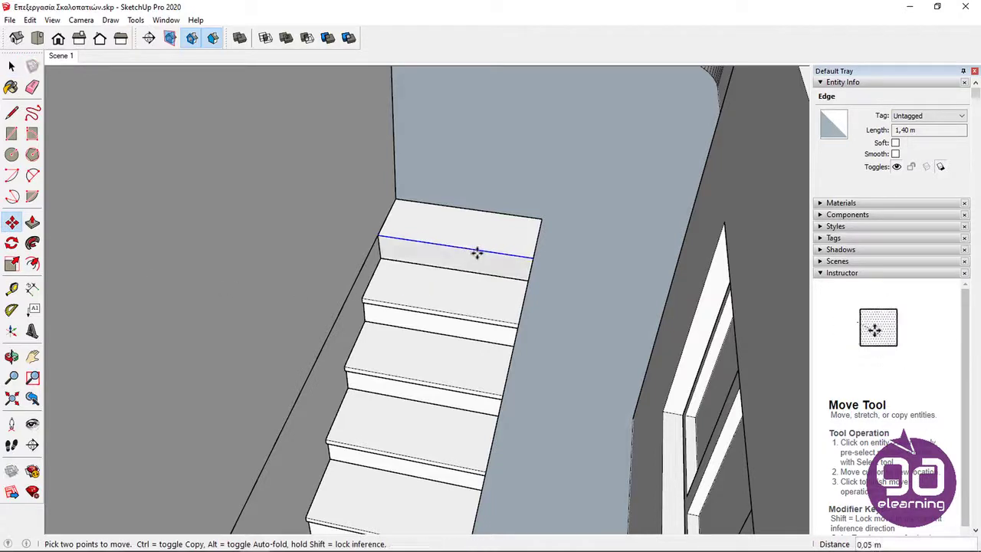
pyautogui.press('ctrl')
pyautogui.click(479, 258)
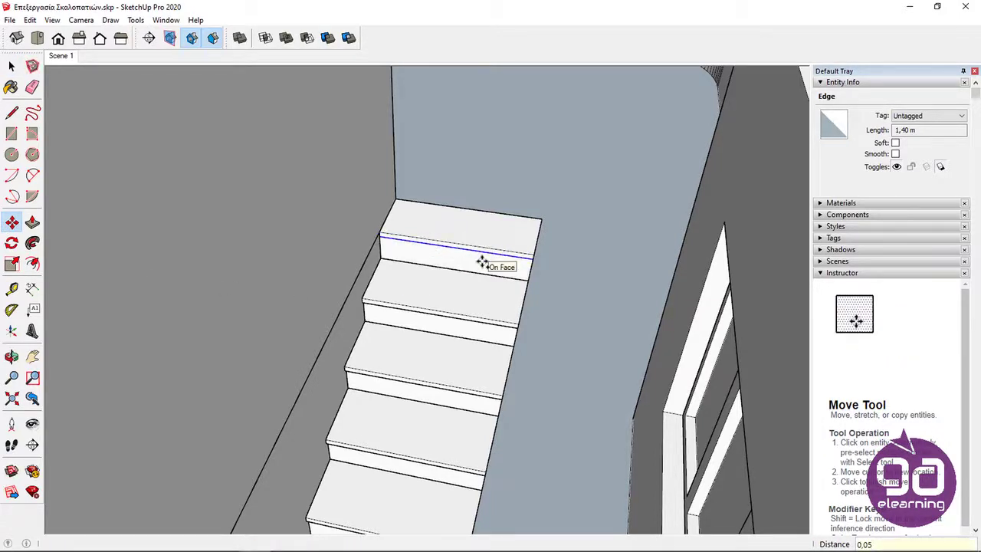
pyautogui.press('space')
pyautogui.scroll(2, 479, 258)
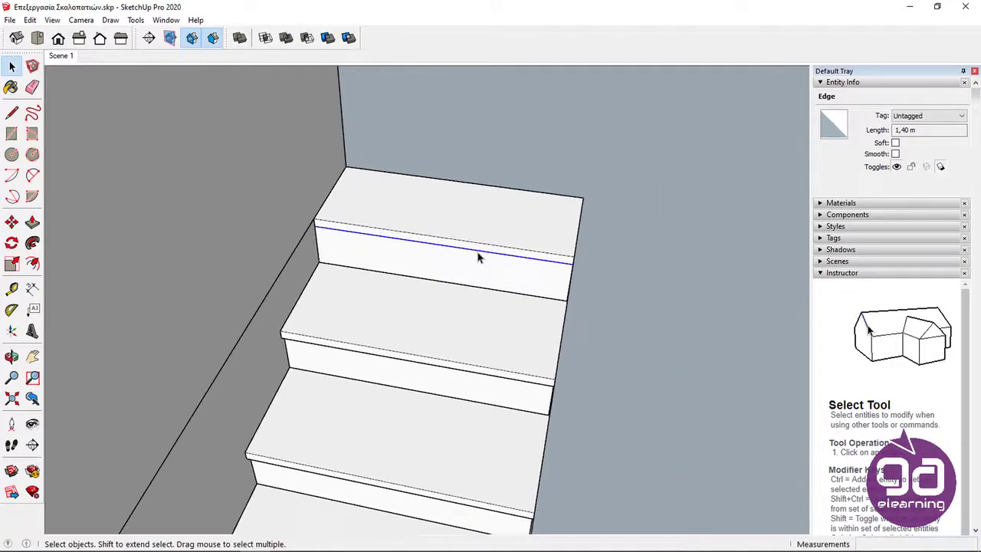
# Pull the landing's 0,05 m front strip out 0,02 m as a nosing matching the steps
pyautogui.click(32, 222)
pyautogui.scroll(2, 357, 226)
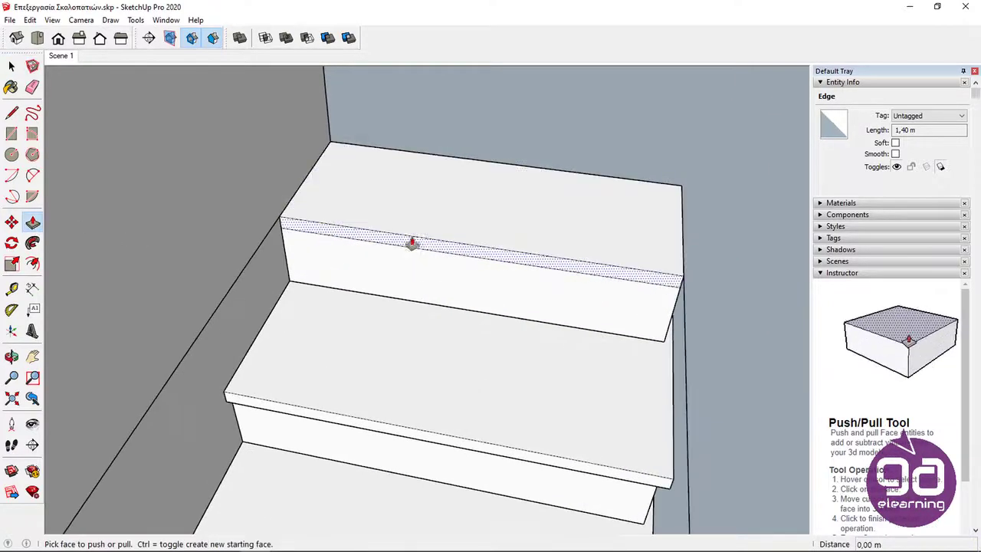
pyautogui.click(412, 244)
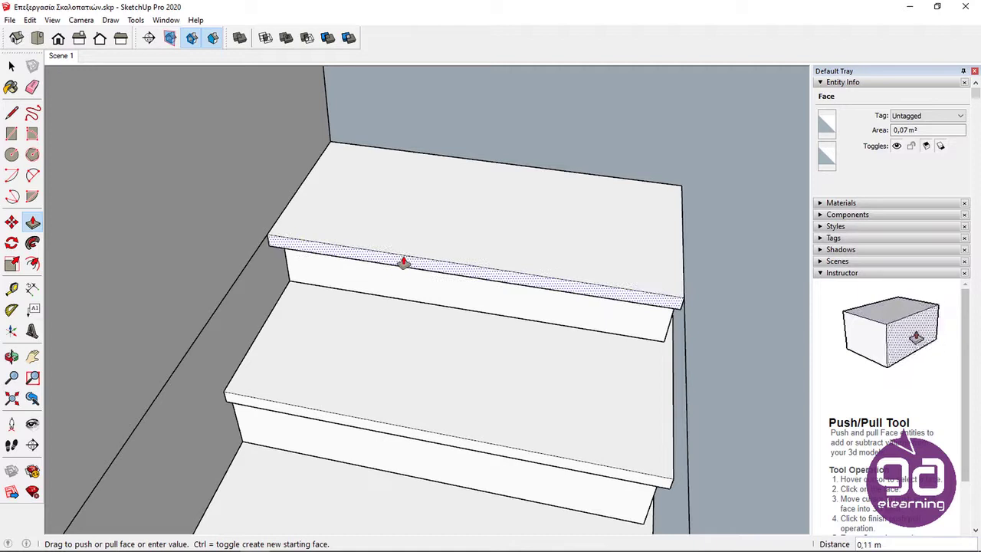
pyautogui.write('0,02')
pyautogui.press('Return')
pyautogui.press('space')
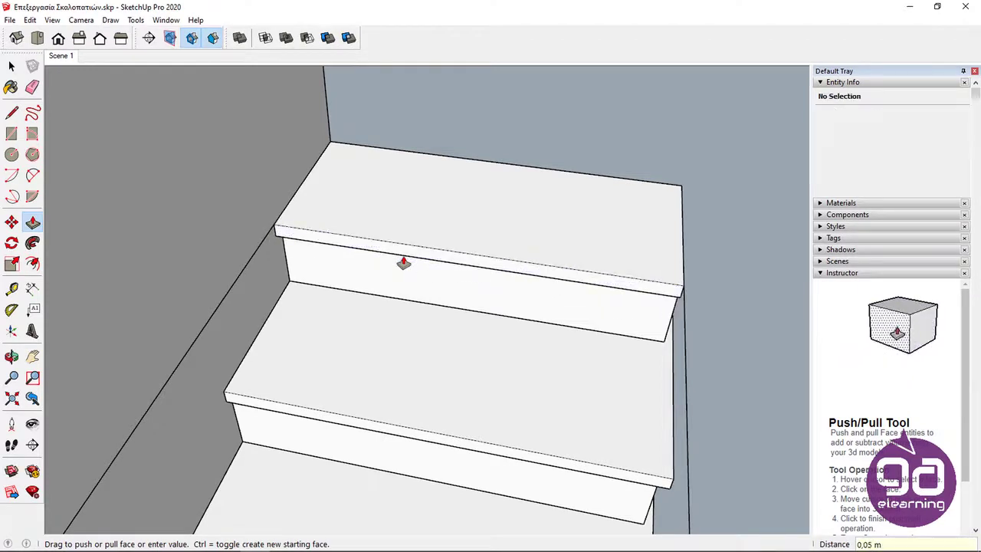
# Zoom out and orbit the building to view the stairwell and whole floor
pyautogui.scroll(-1, 414, 268)
pyautogui.scroll(-2, 440, 269)
pyautogui.scroll(-2, 449, 267)
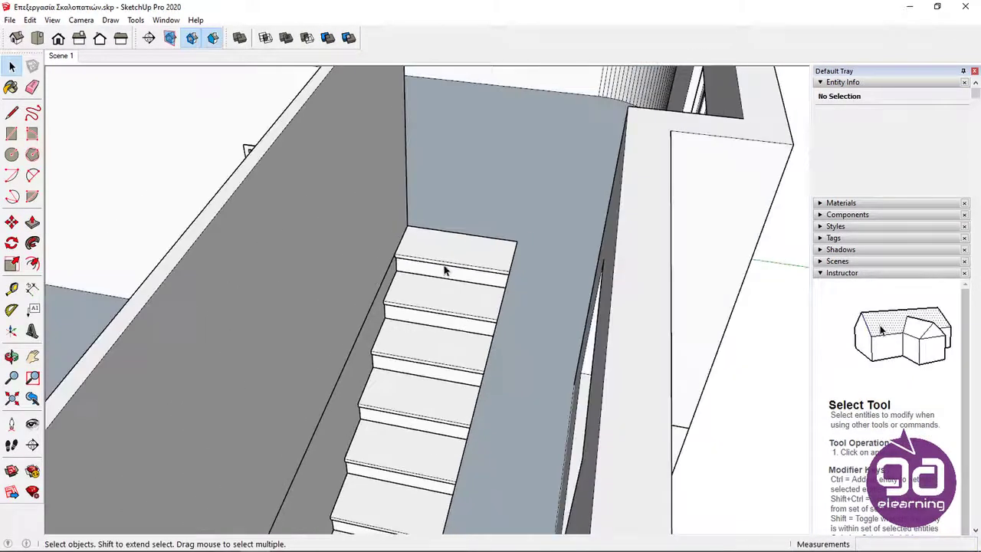
pyautogui.scroll(-1, 447, 270)
pyautogui.moveTo(465, 299); pyautogui.dragTo(443, 286, button='middle')
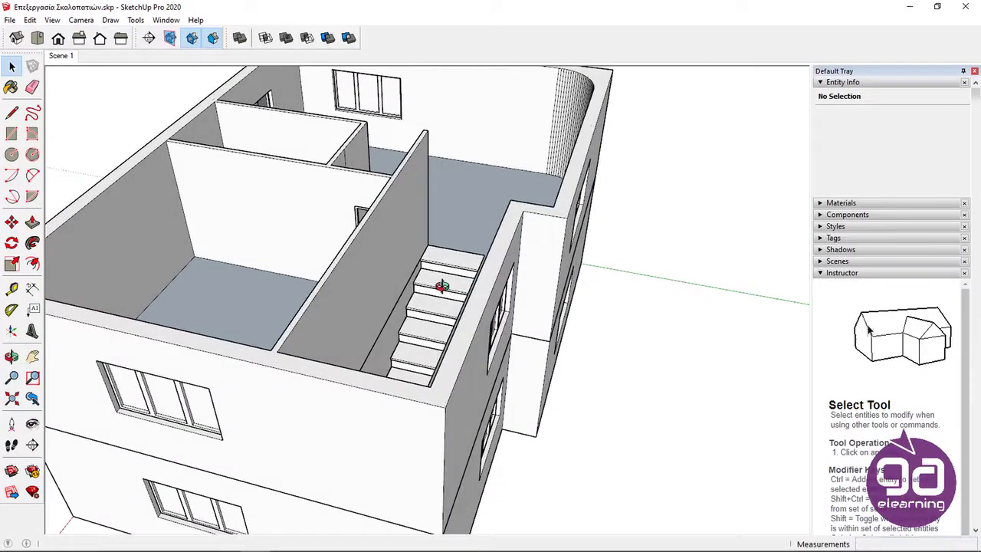